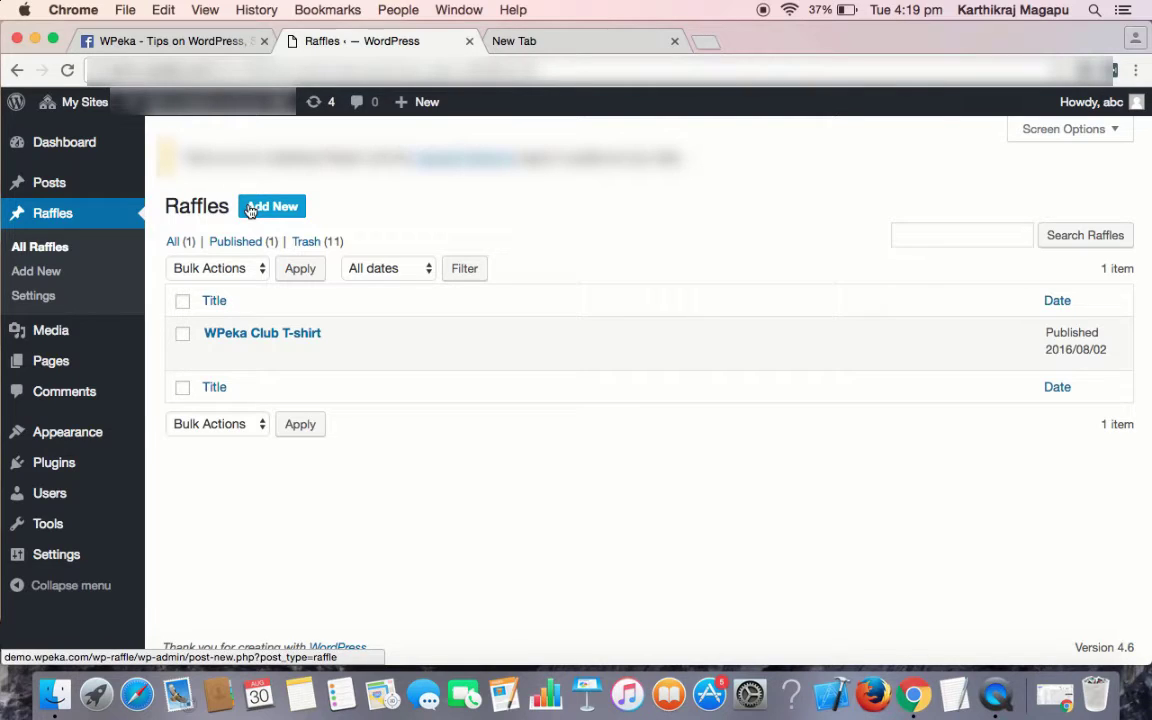
From All Raffles, bring up a blank Add New raffle form.
click(250, 207)
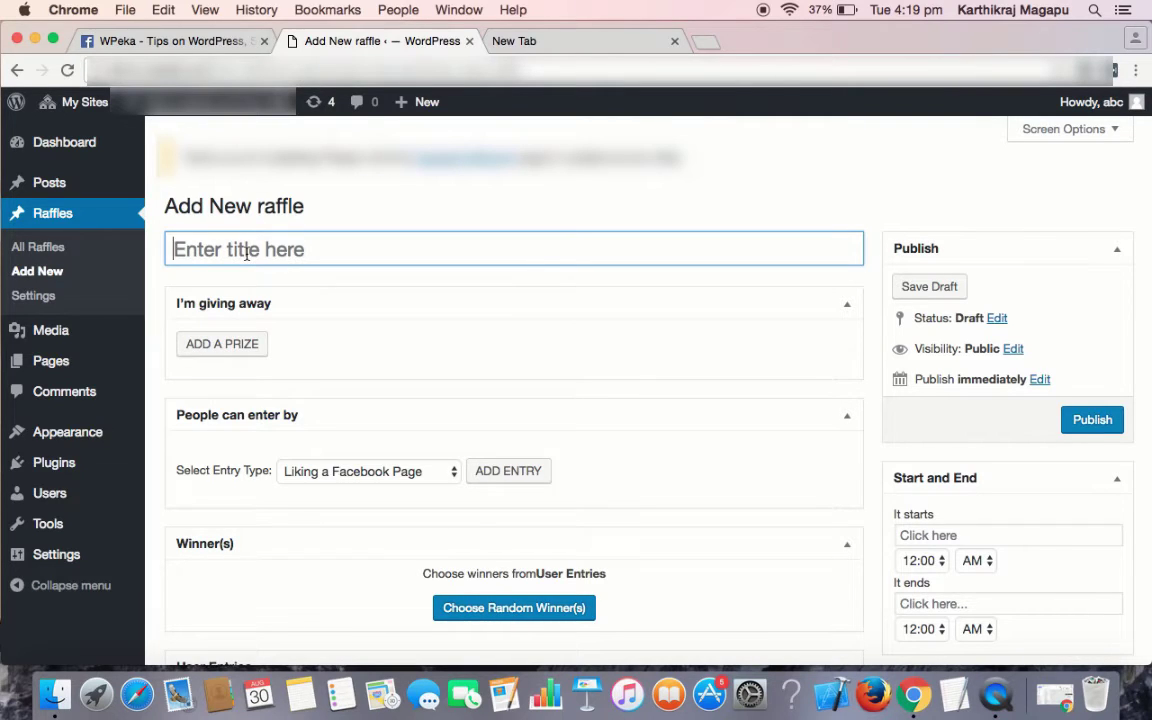
Enter 'WP Raffle : Testing' as the new raffle's title.
click(247, 253)
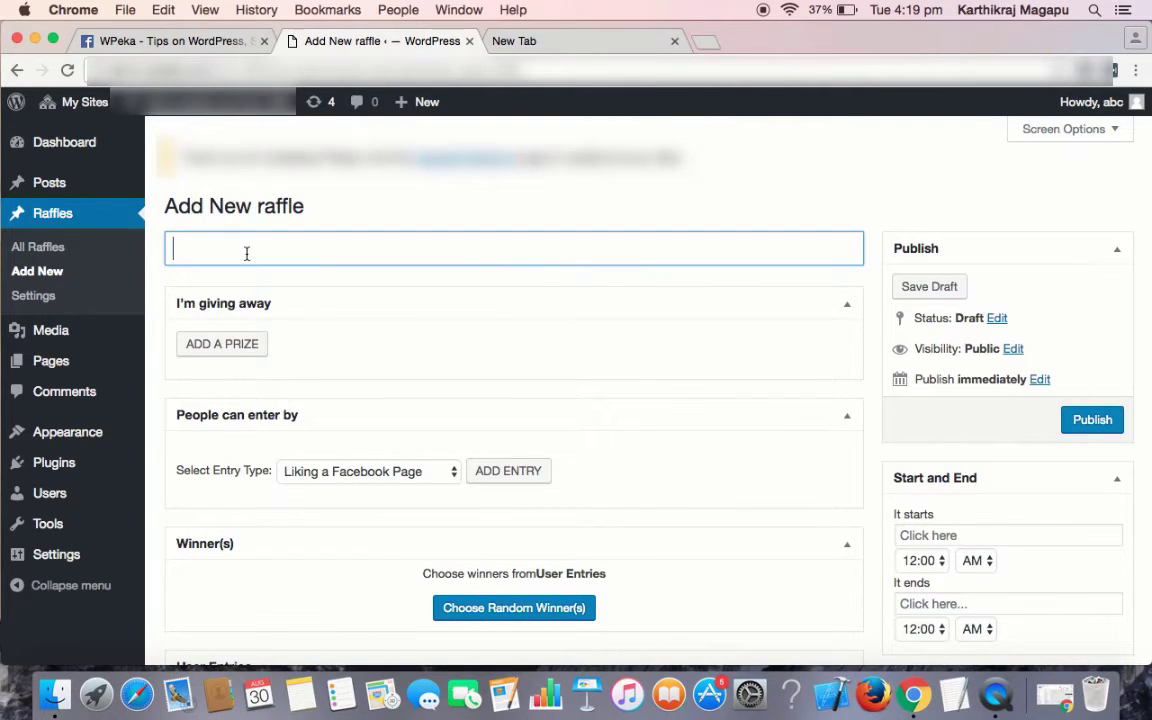
text(WP R)
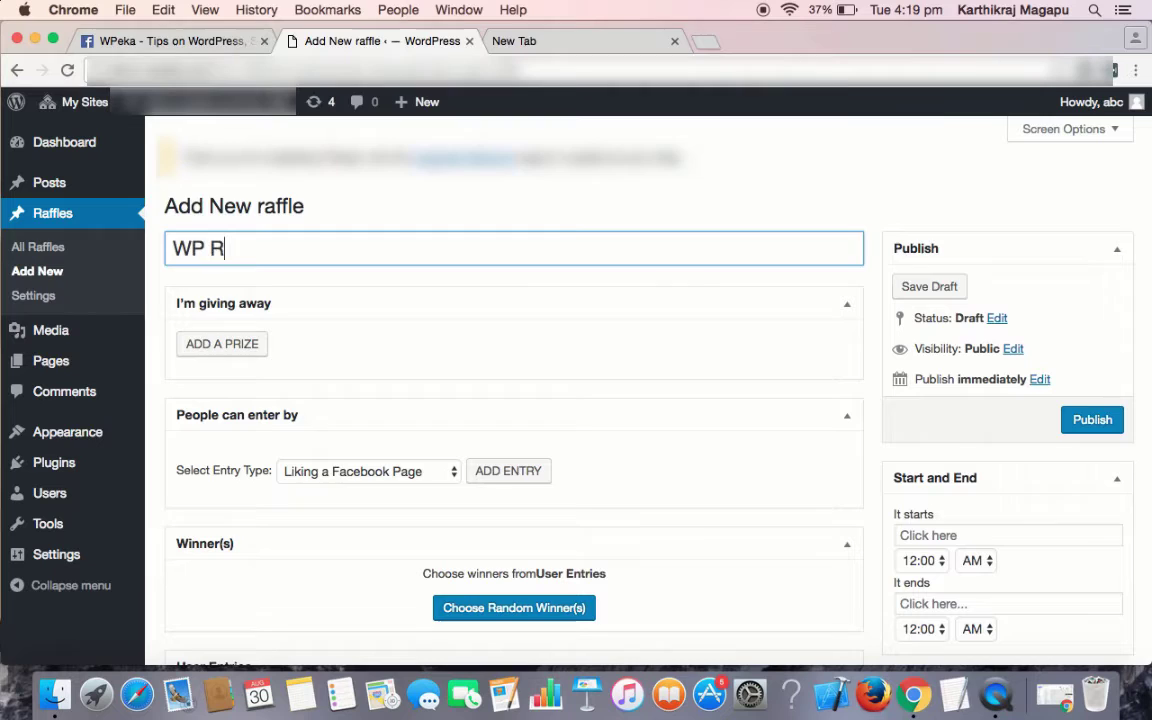
text(affl)
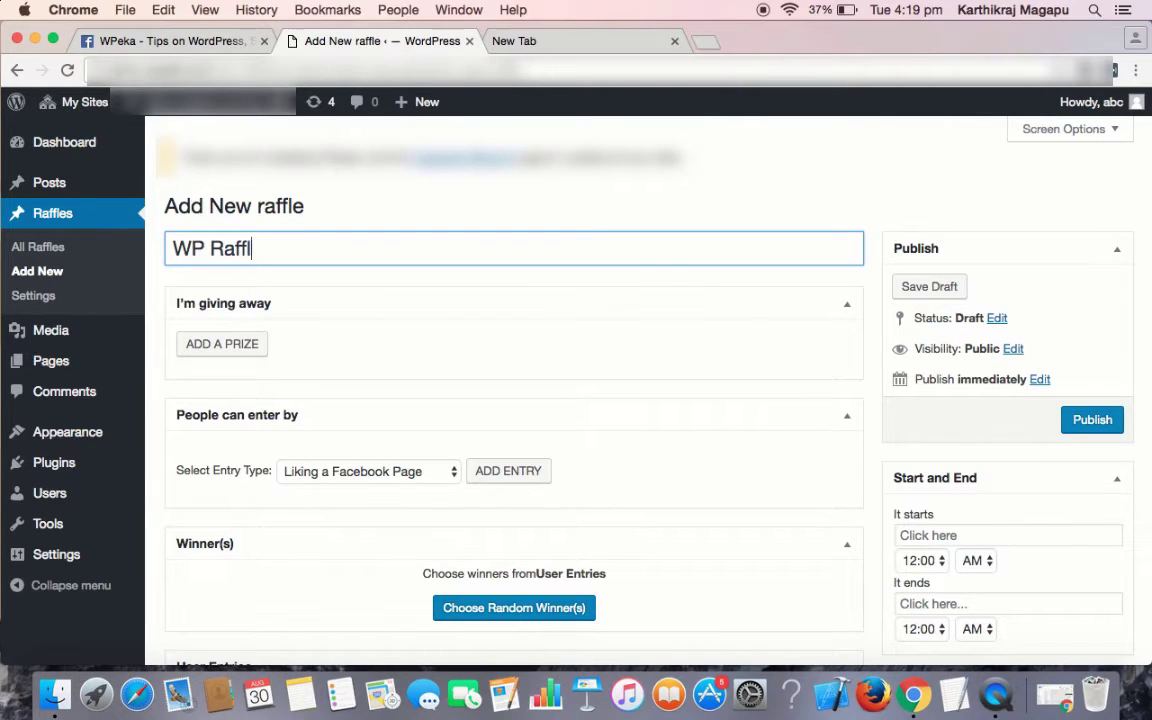
text(e : Te)
text(sting)
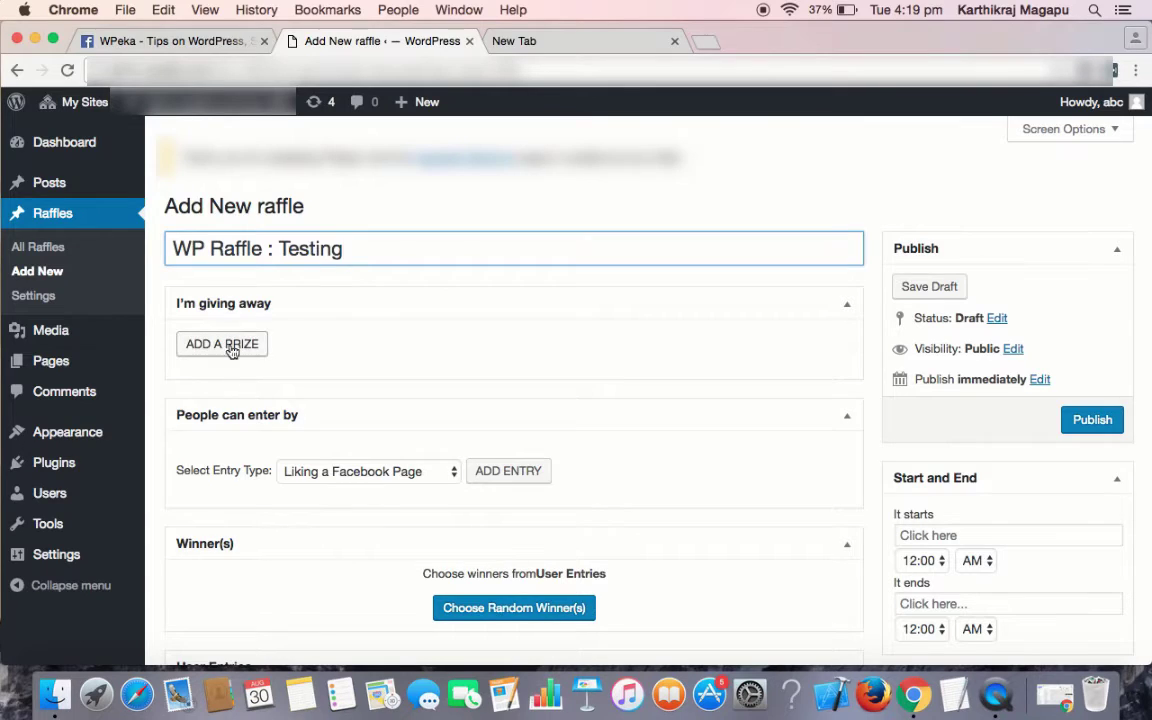
Add prizes '3 Free WordPress Themes' and '3 Free WordPress Plugins' under I'm giving away.
click(231, 346)
click(238, 352)
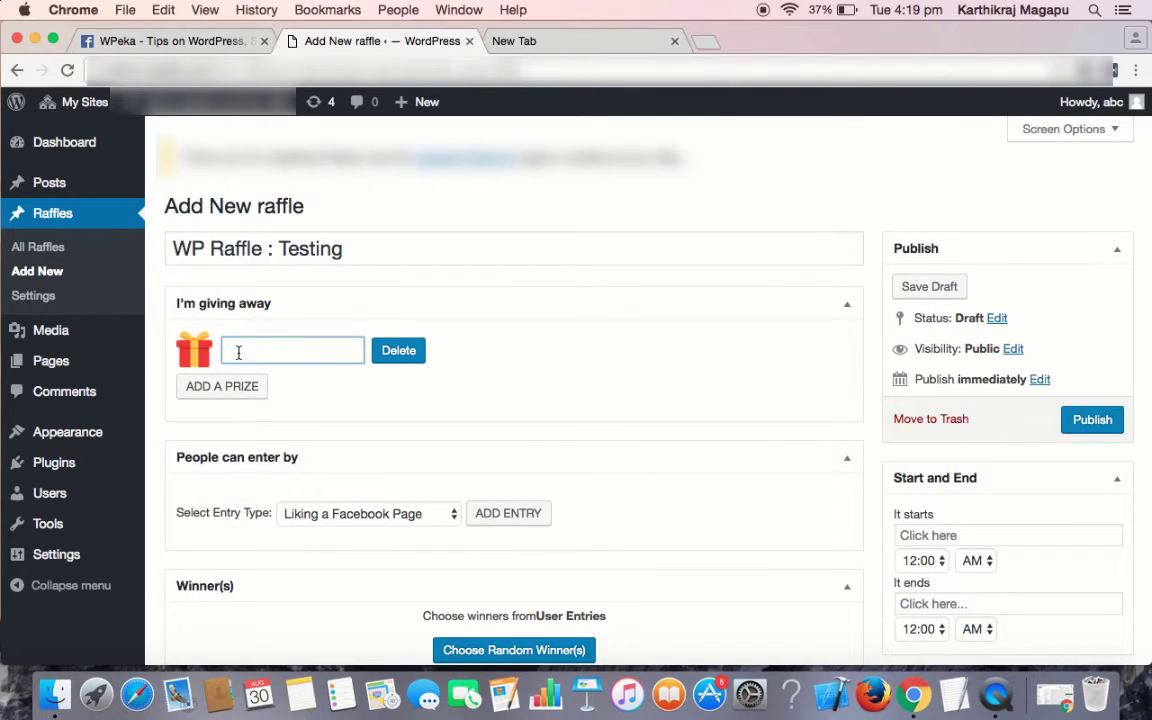
text(3 Free )
text(WordPre)
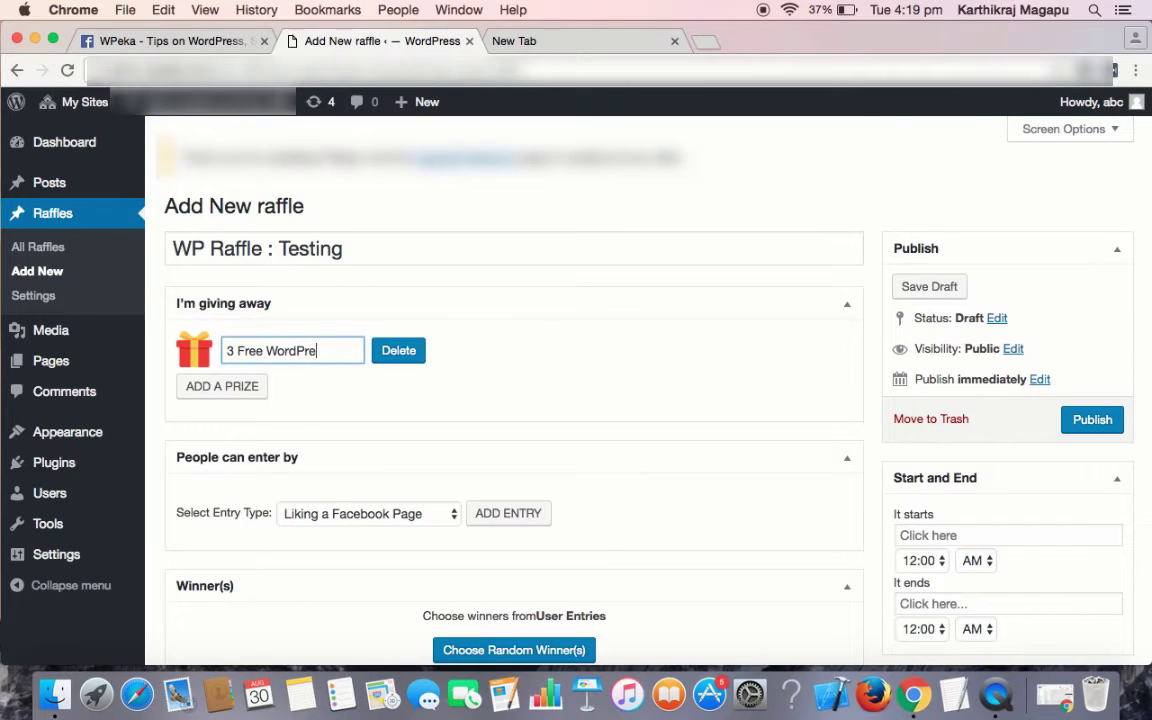
text(ss Themes)
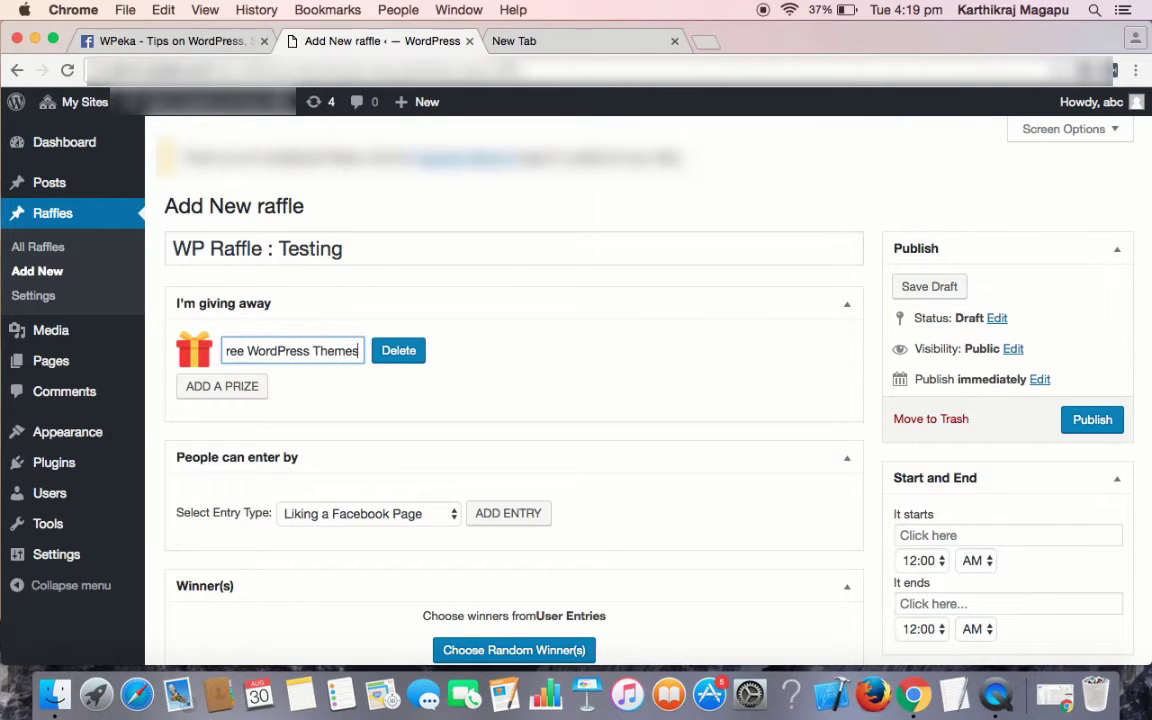
click(292, 397)
click(243, 390)
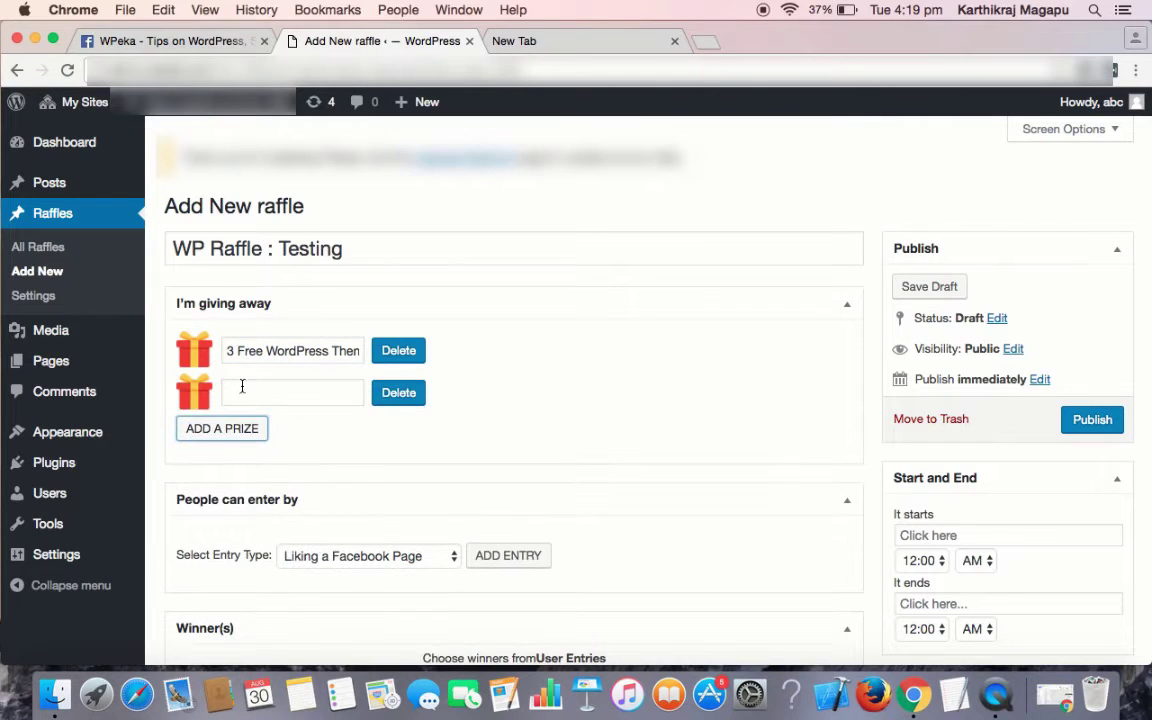
text(3)
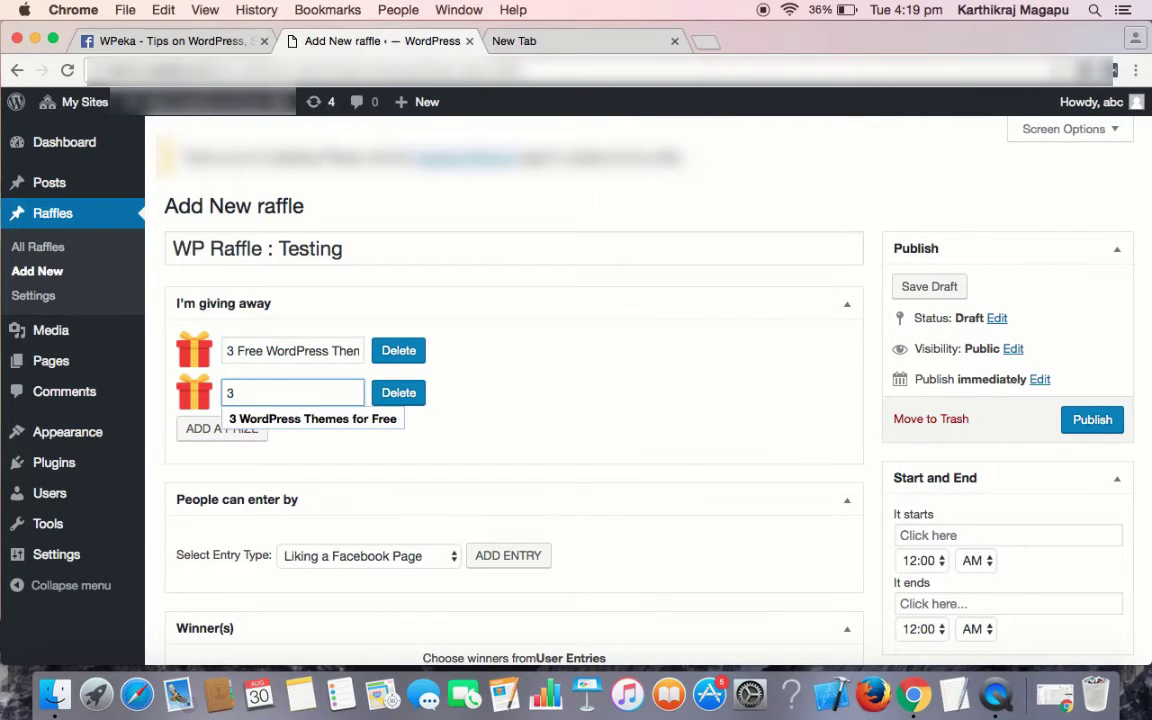
text( Free Wor)
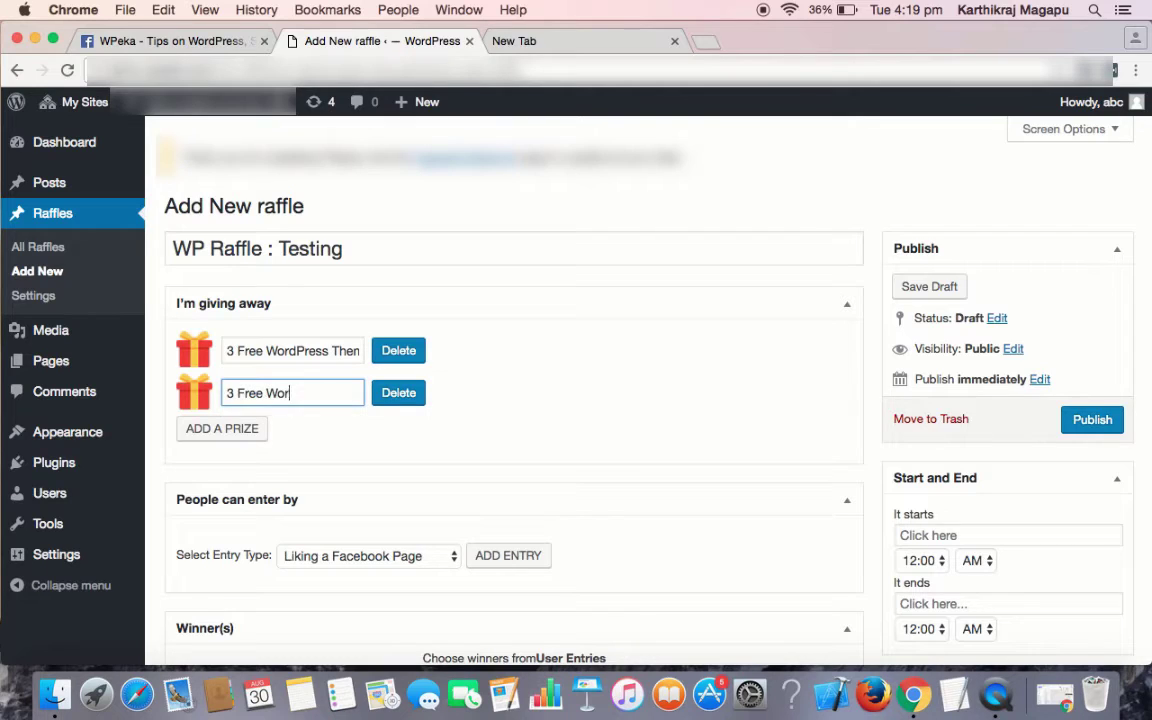
text(Reress Pl)
text(ug)
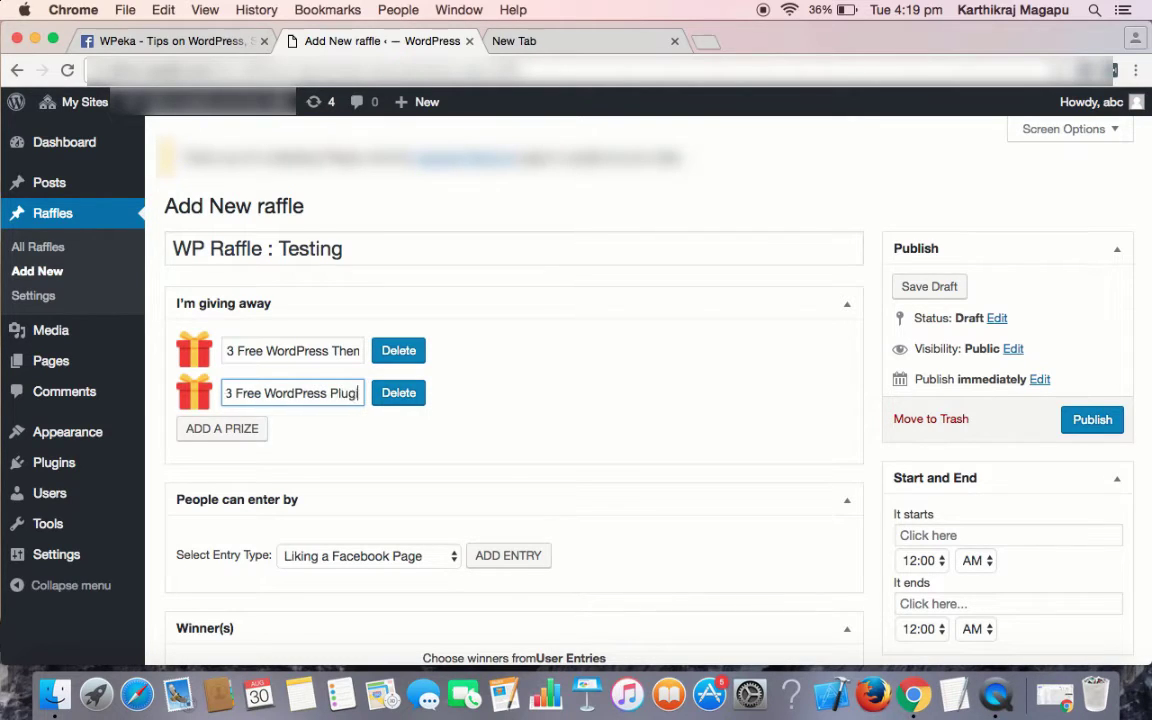
text(ins)
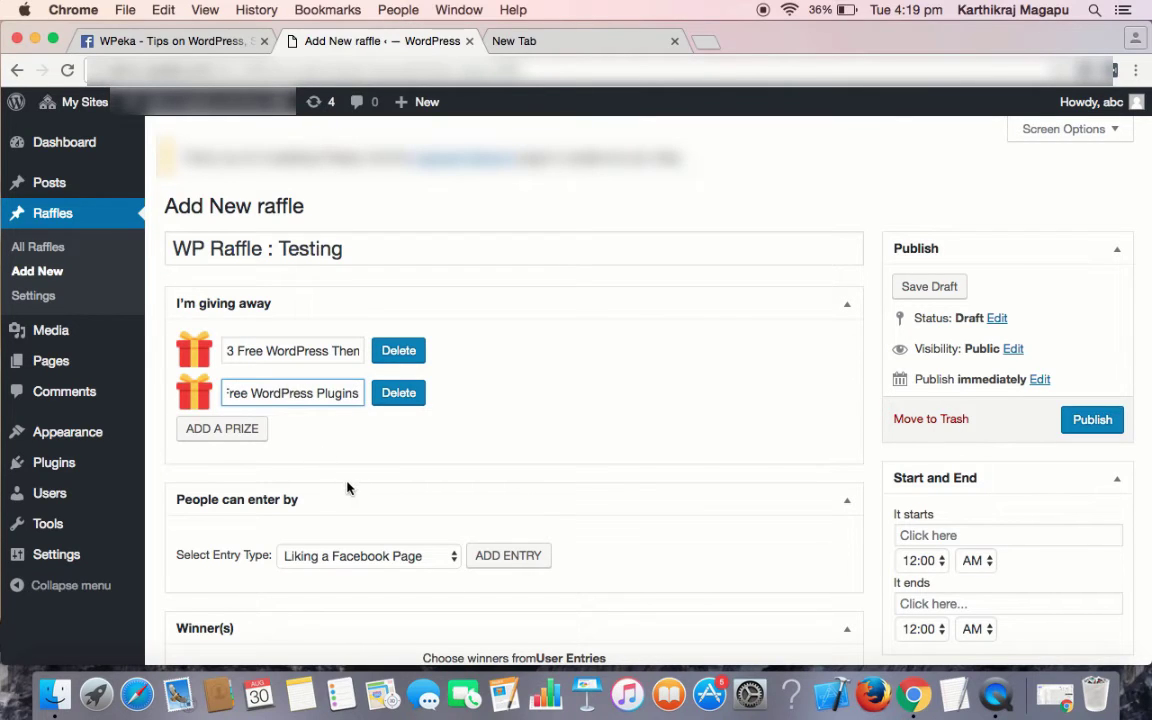
Start a 'Liking a Facebook Page' entry with the page name and WPeka Facebook URL.
click(392, 556)
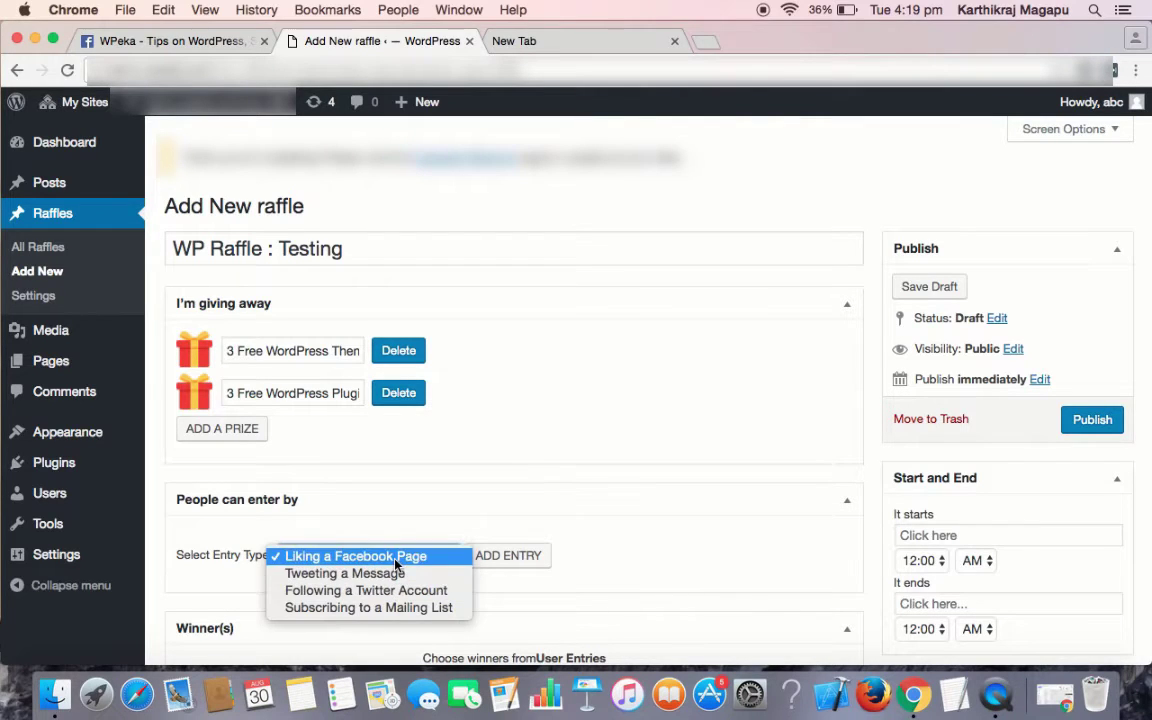
click(396, 558)
click(490, 555)
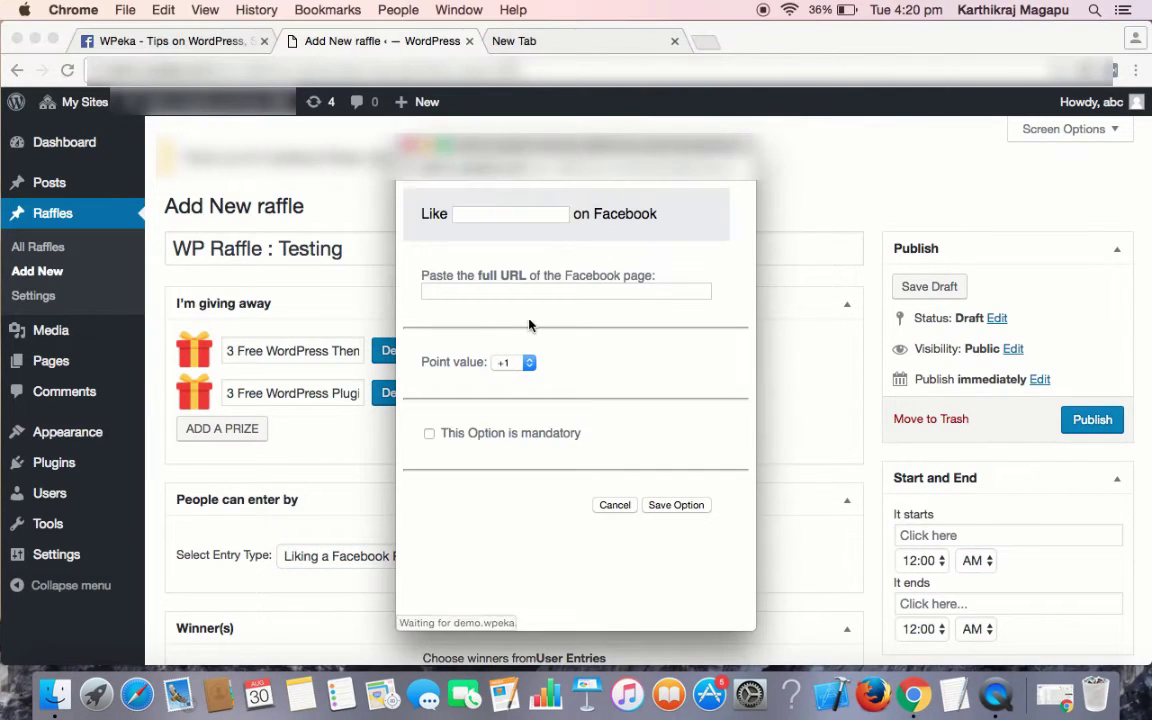
click(518, 210)
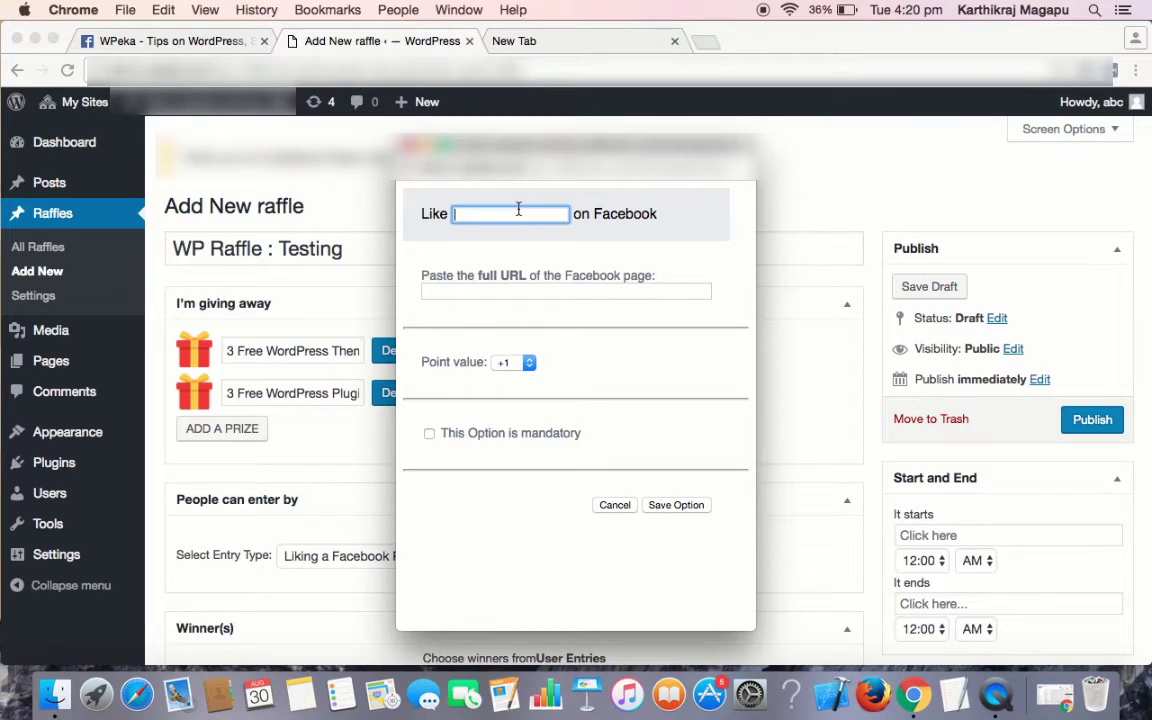
text(nidhinair)
click(520, 289)
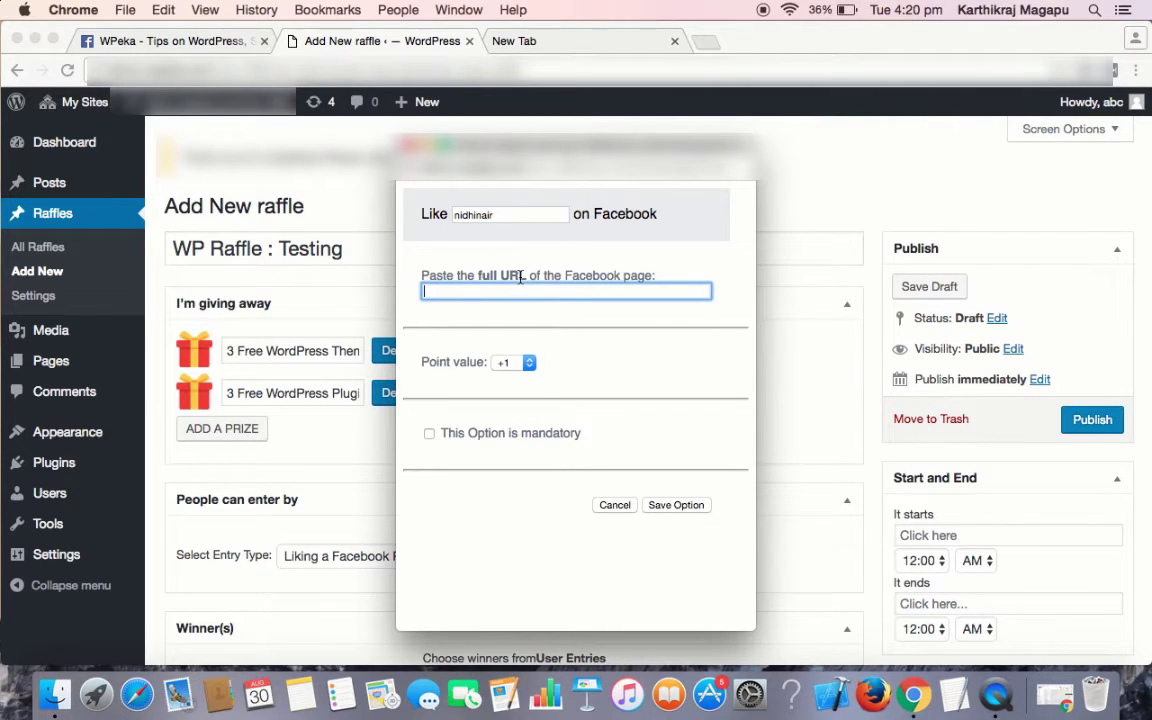
text(https://www.facebook.com/wpeka/)
Make the Facebook like entry worth +2 points and mandatory, and save the option.
right_click(529, 363)
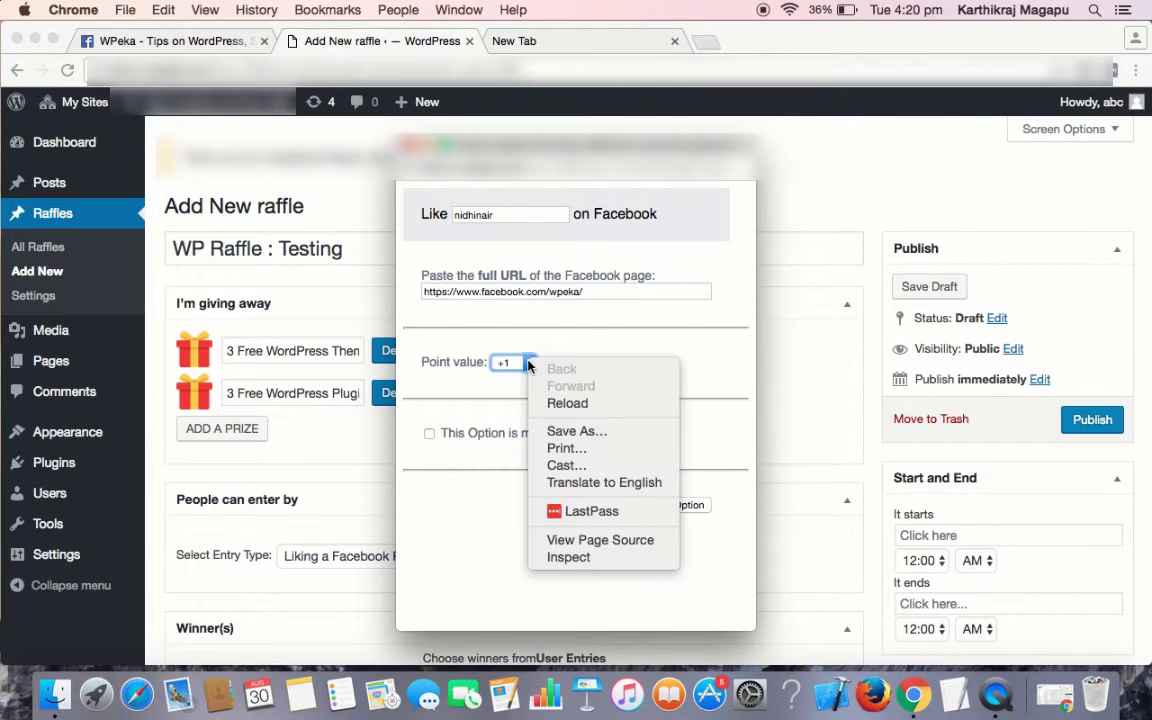
click(518, 364)
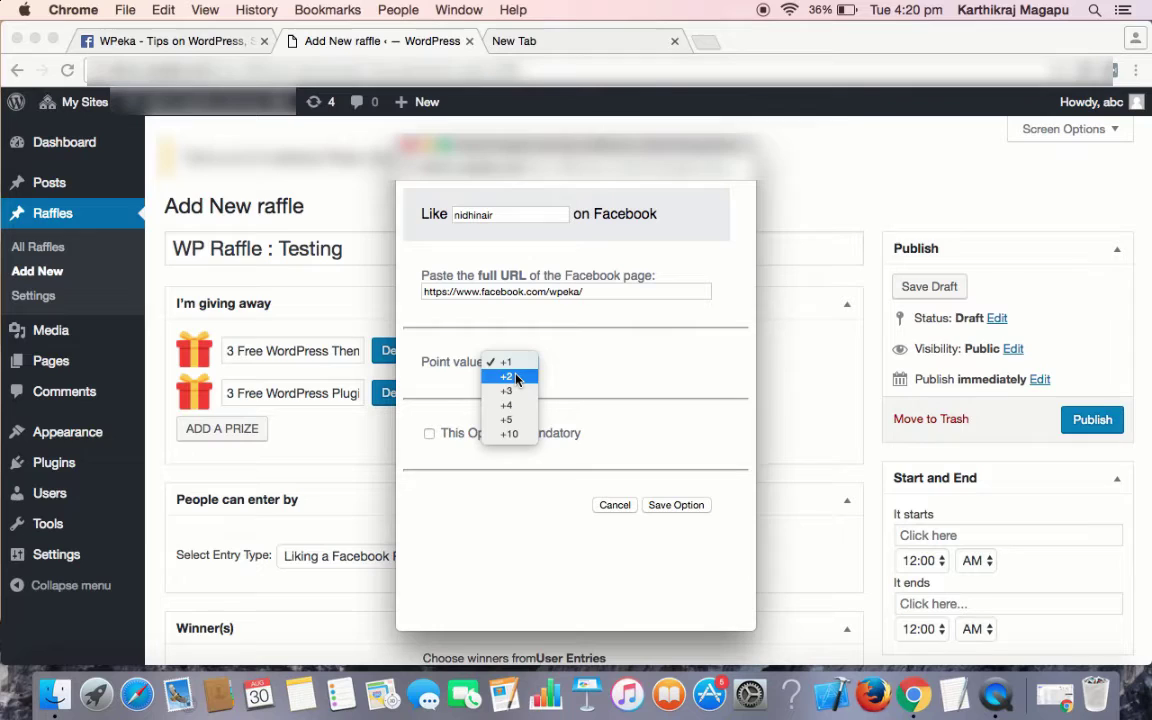
click(516, 377)
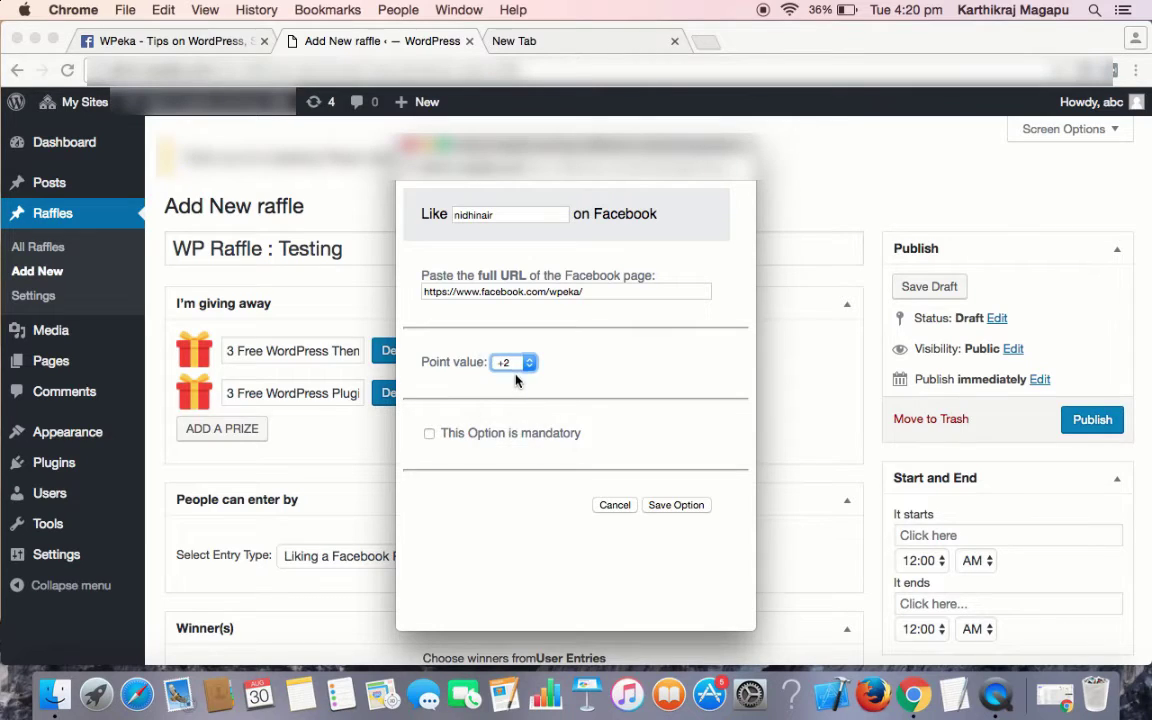
click(429, 434)
click(702, 505)
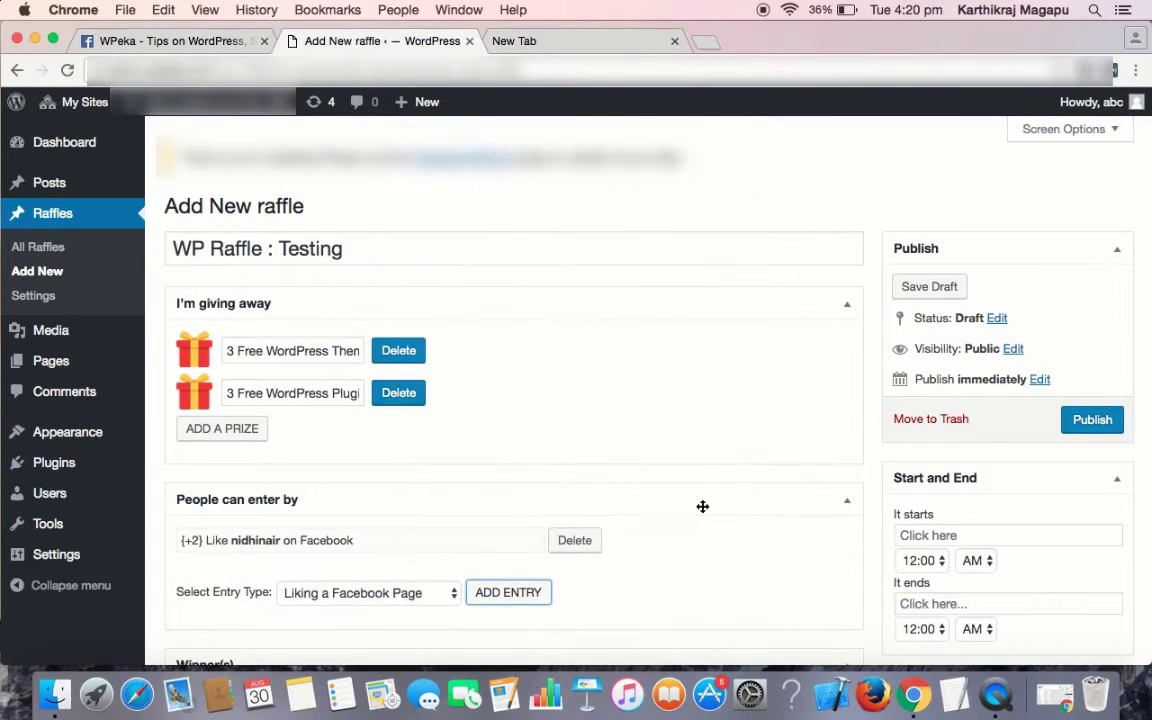
click(691, 552)
scroll(691, 552, down, 2)
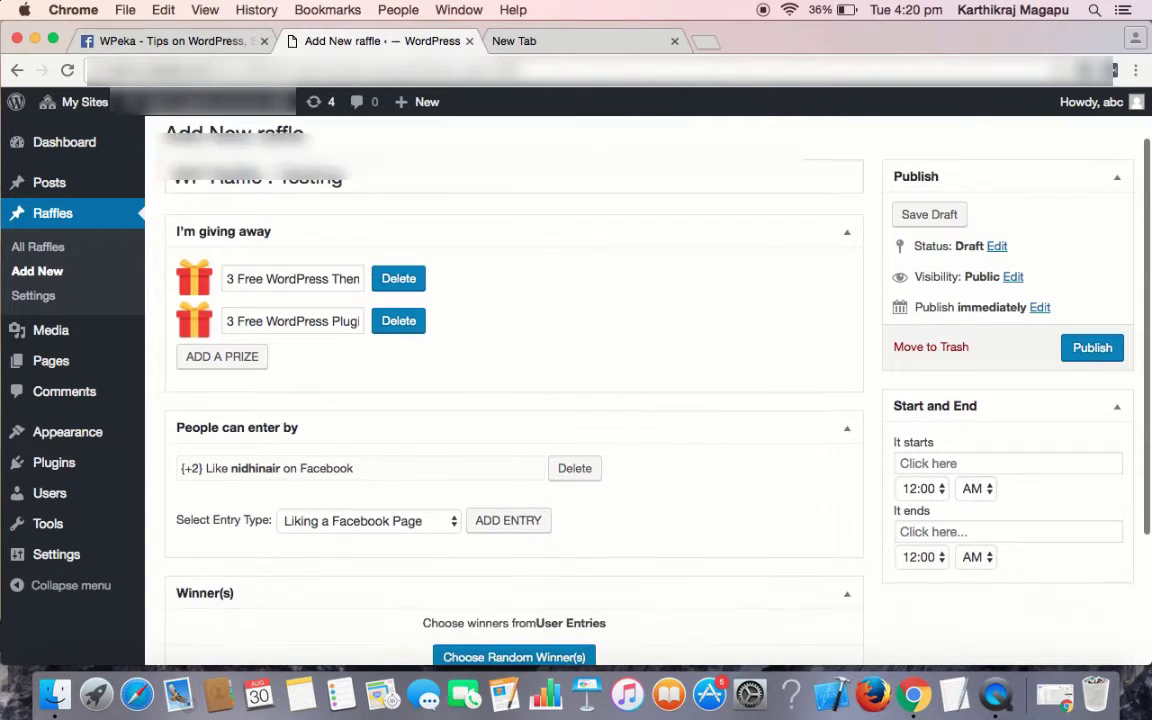
scroll(691, 552, down, 2)
click(357, 449)
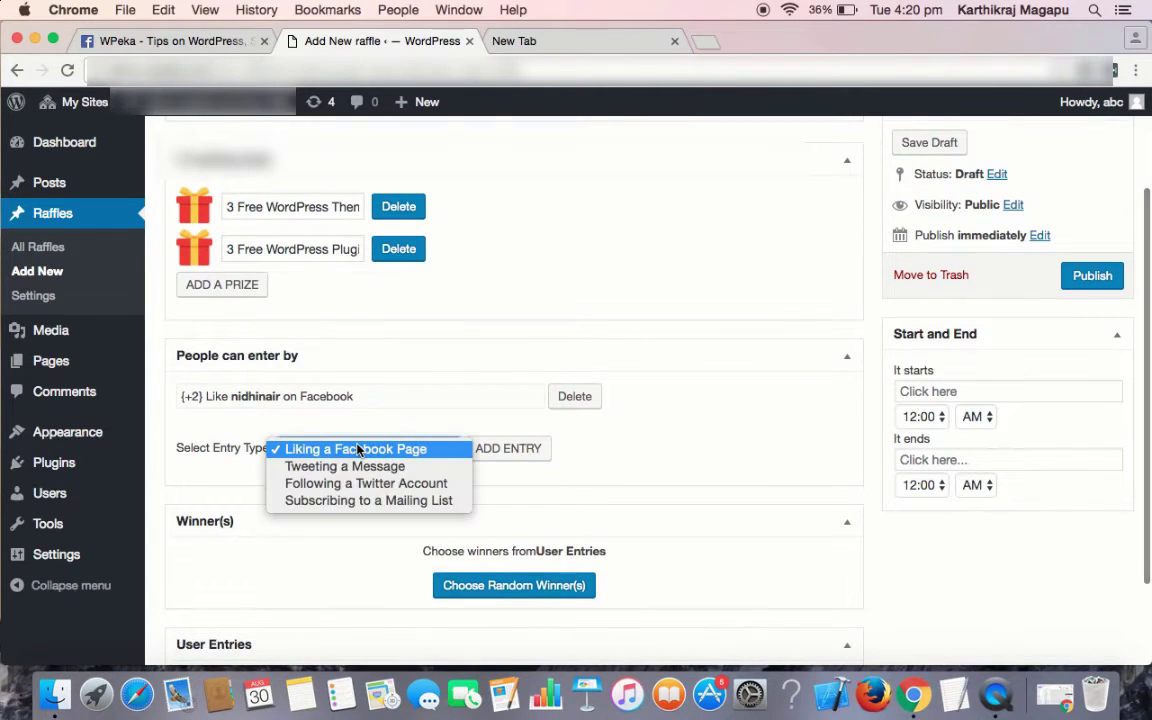
click(359, 486)
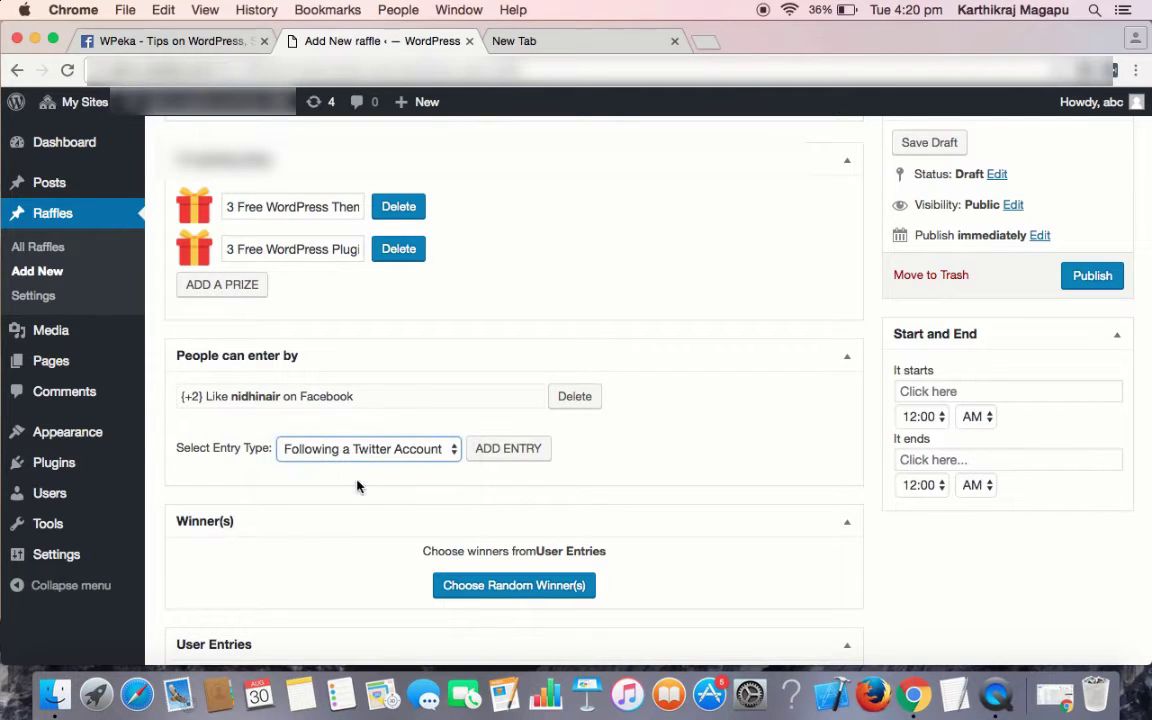
click(482, 452)
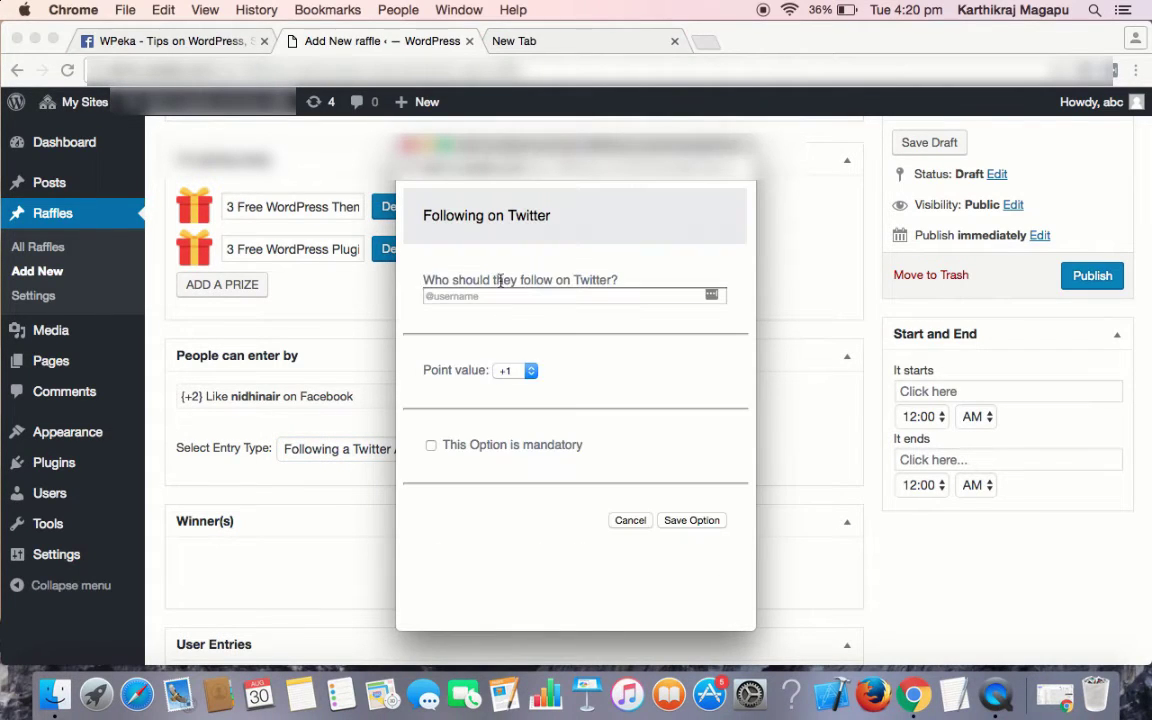
click(520, 292)
text(nidh)
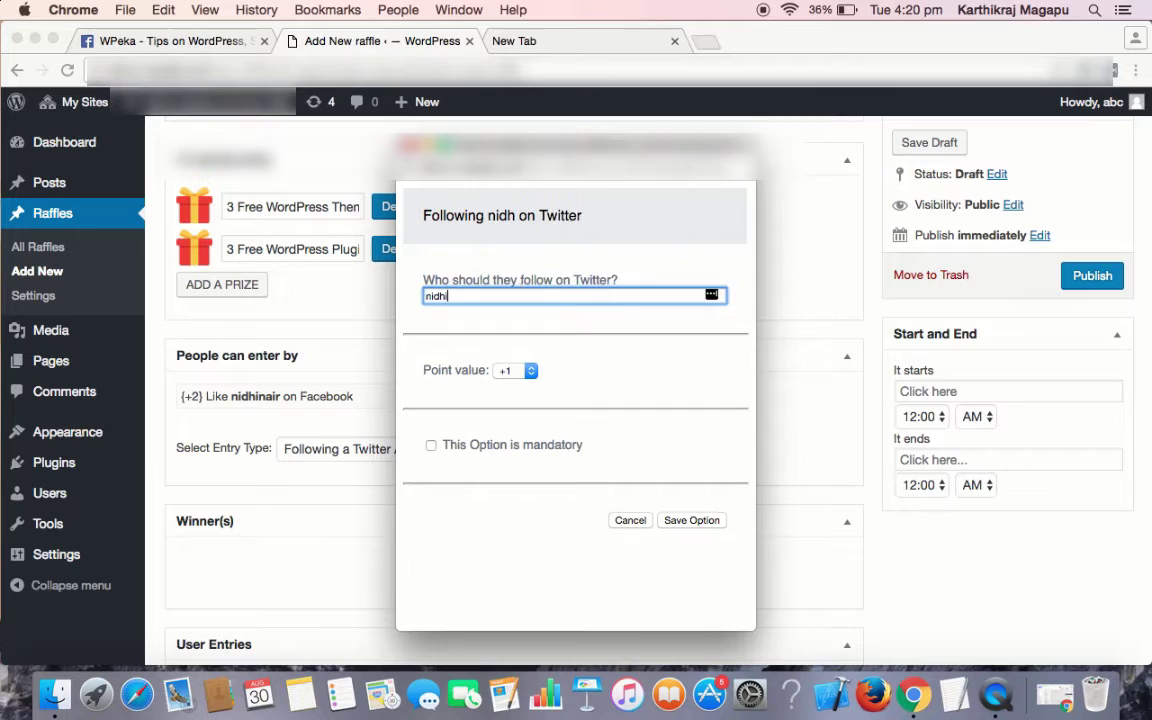
text(inair)
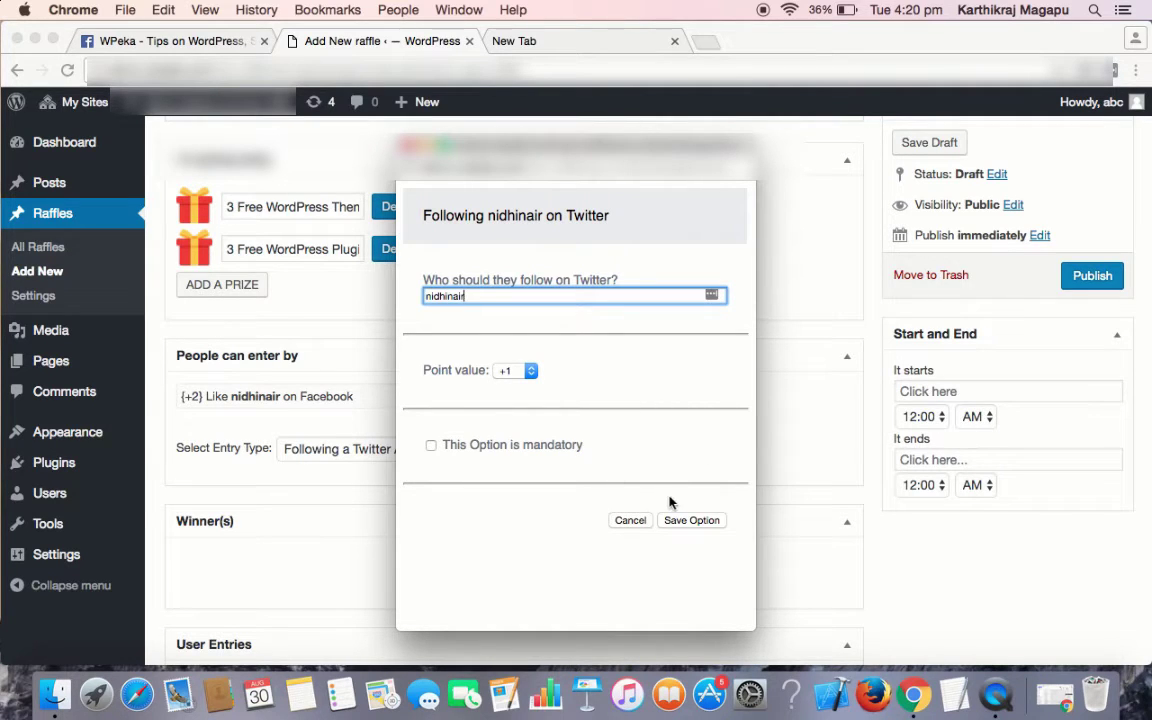
click(714, 522)
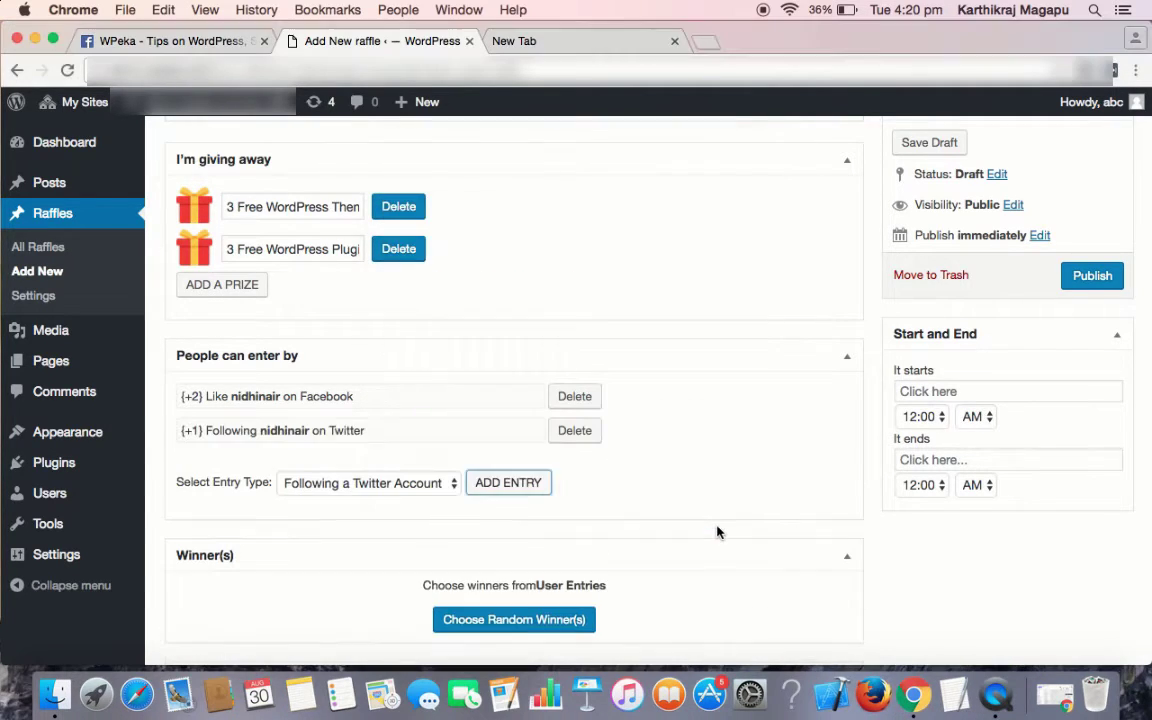
scroll(716, 532, down, 2)
scroll(716, 532, down, 2)
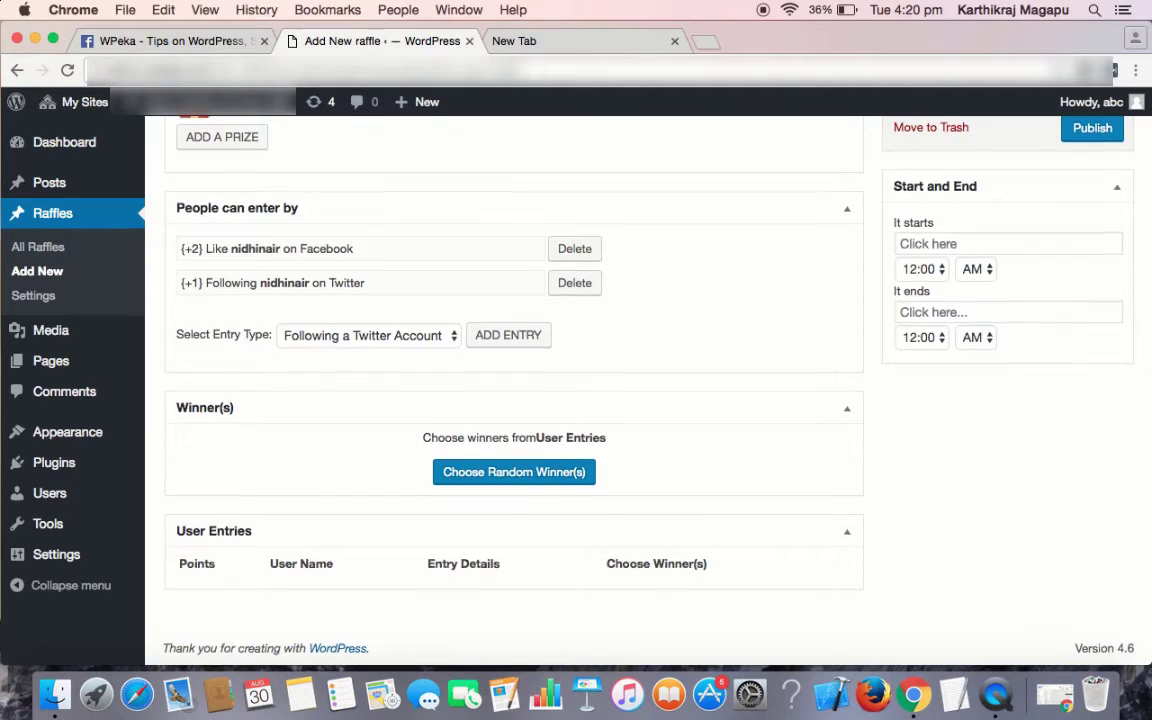
Set the raffle to start August 30 and end September 6, 2016.
scroll(980, 527, up, 3)
click(951, 351)
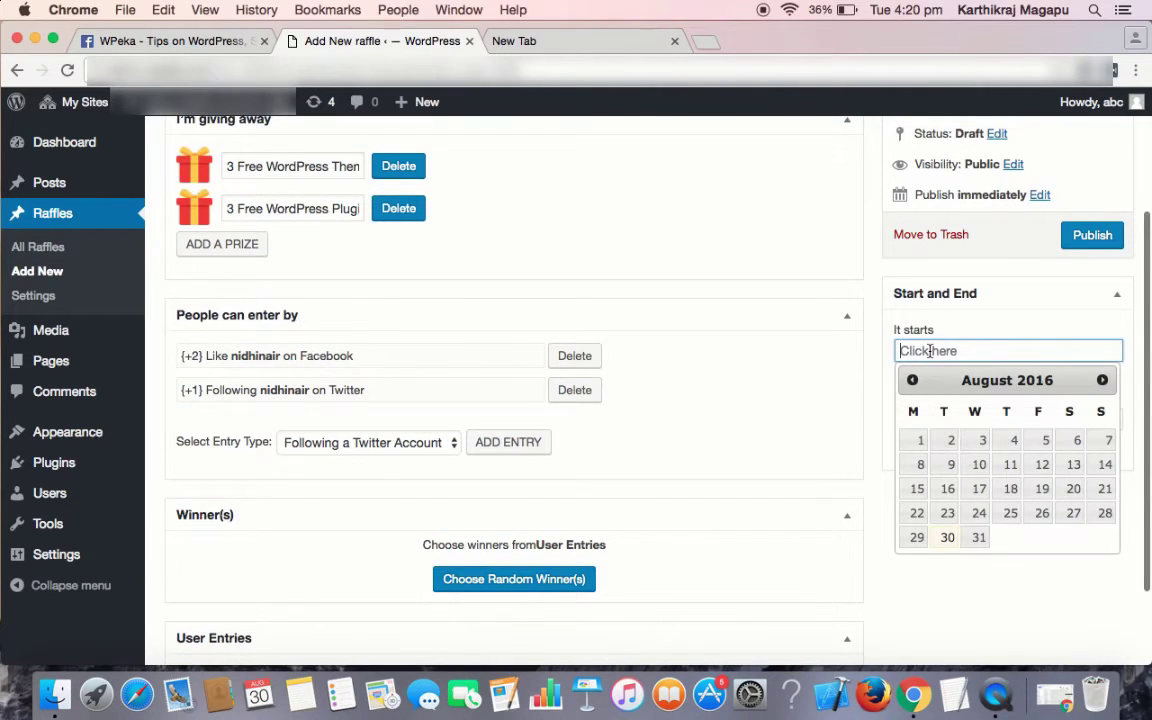
click(948, 539)
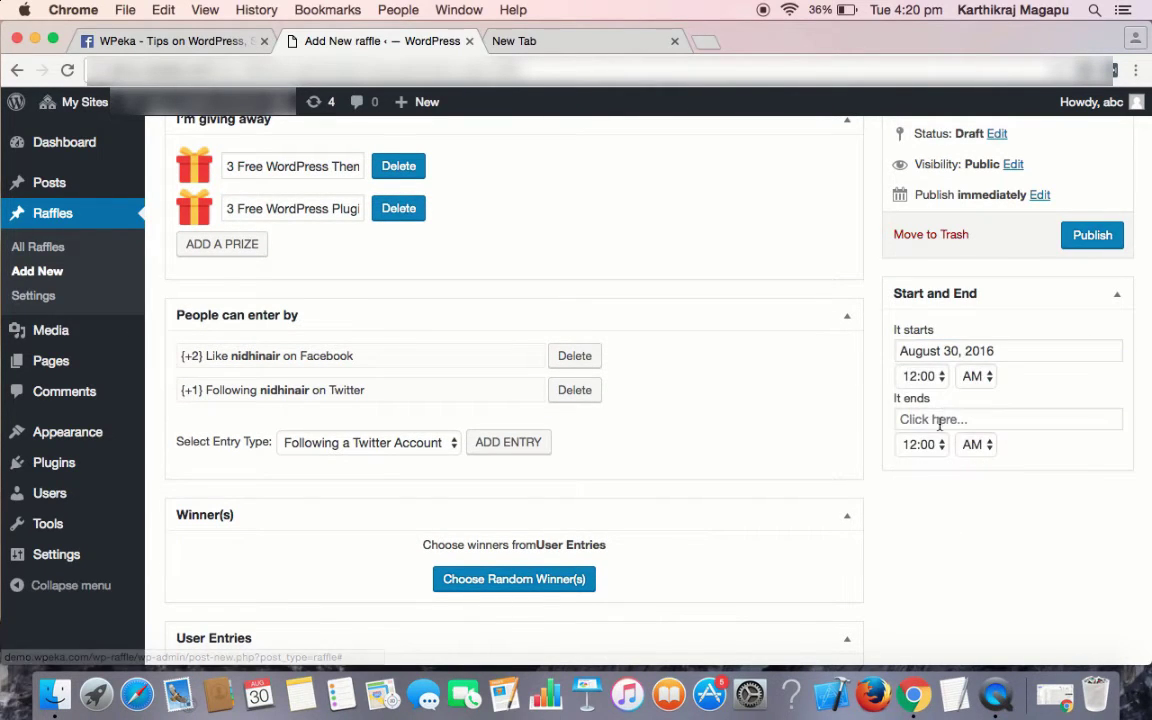
click(940, 419)
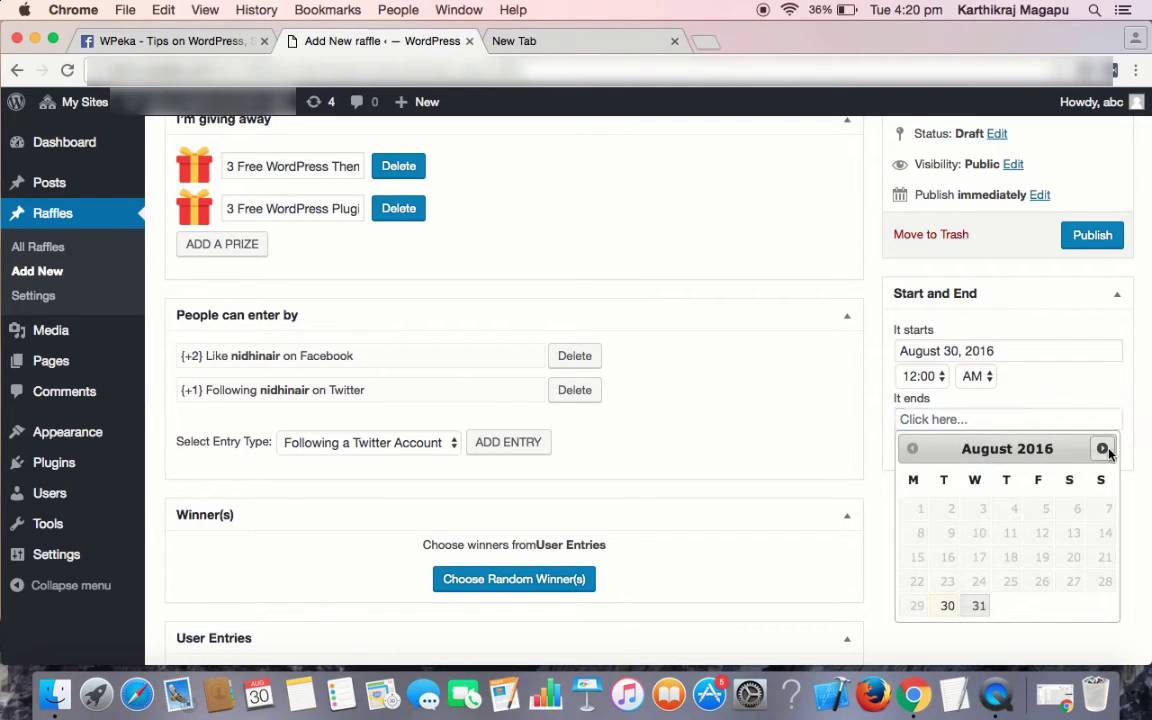
click(1102, 448)
click(950, 534)
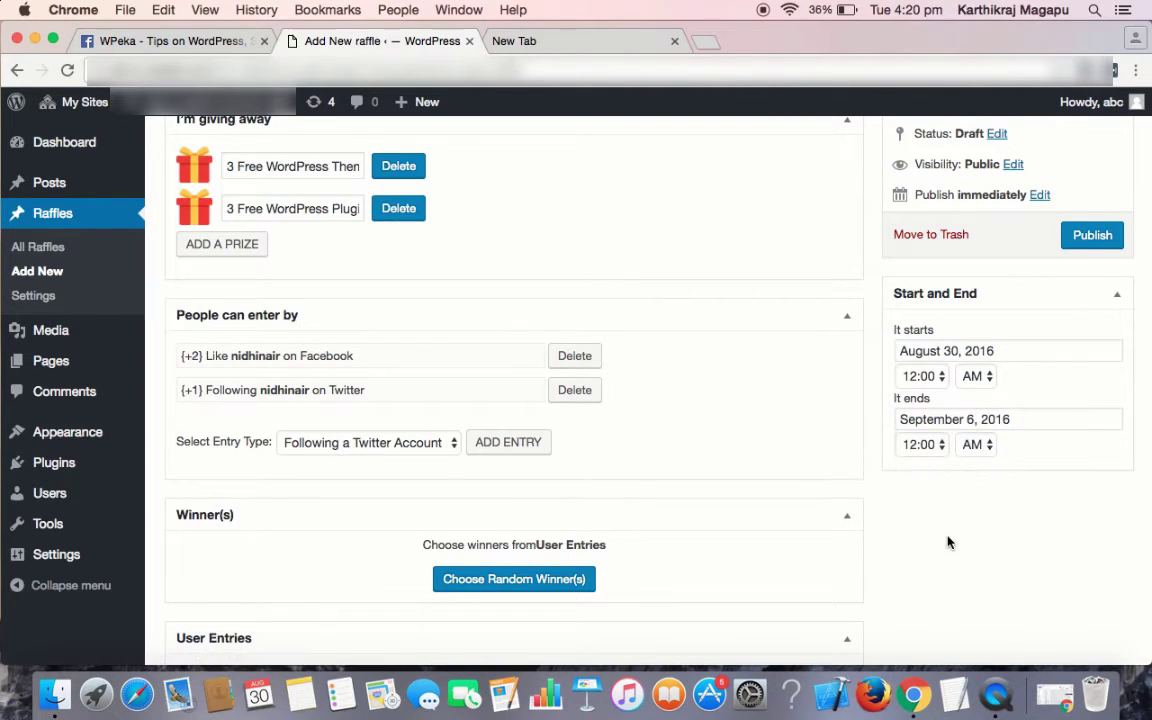
Keep the default status, public visibility and immediate publishing, then publish the raffle.
scroll(946, 540, up, 3)
scroll(877, 291, up, 2)
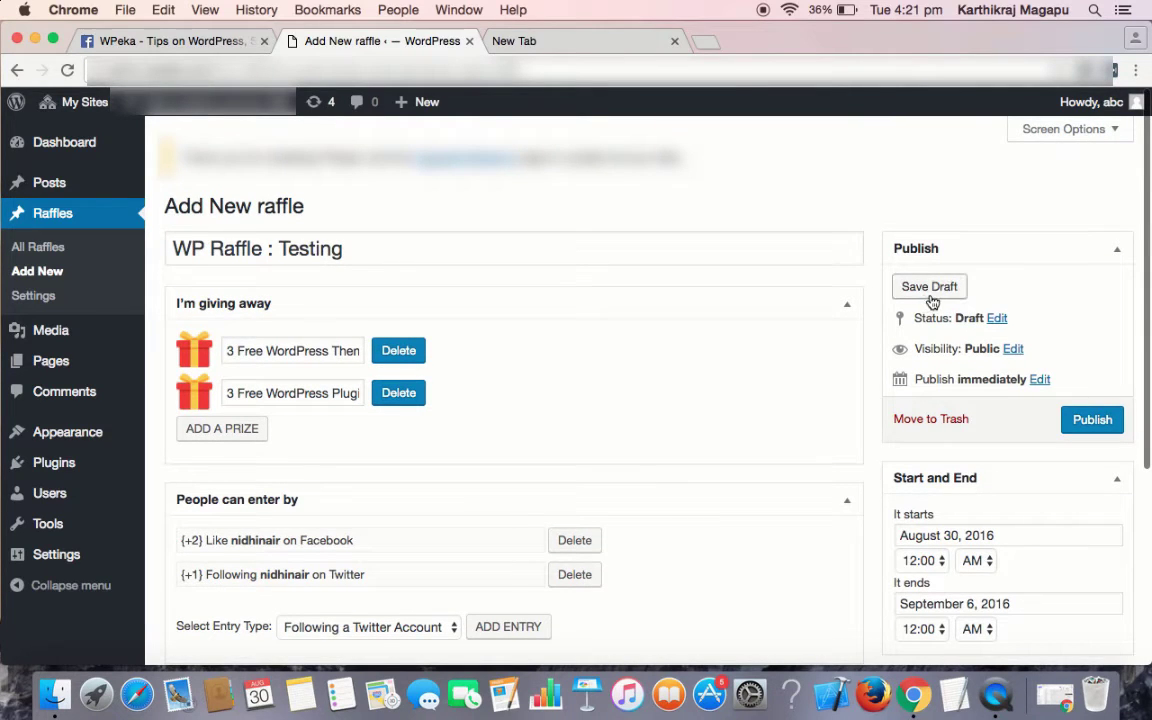
click(997, 318)
click(1028, 345)
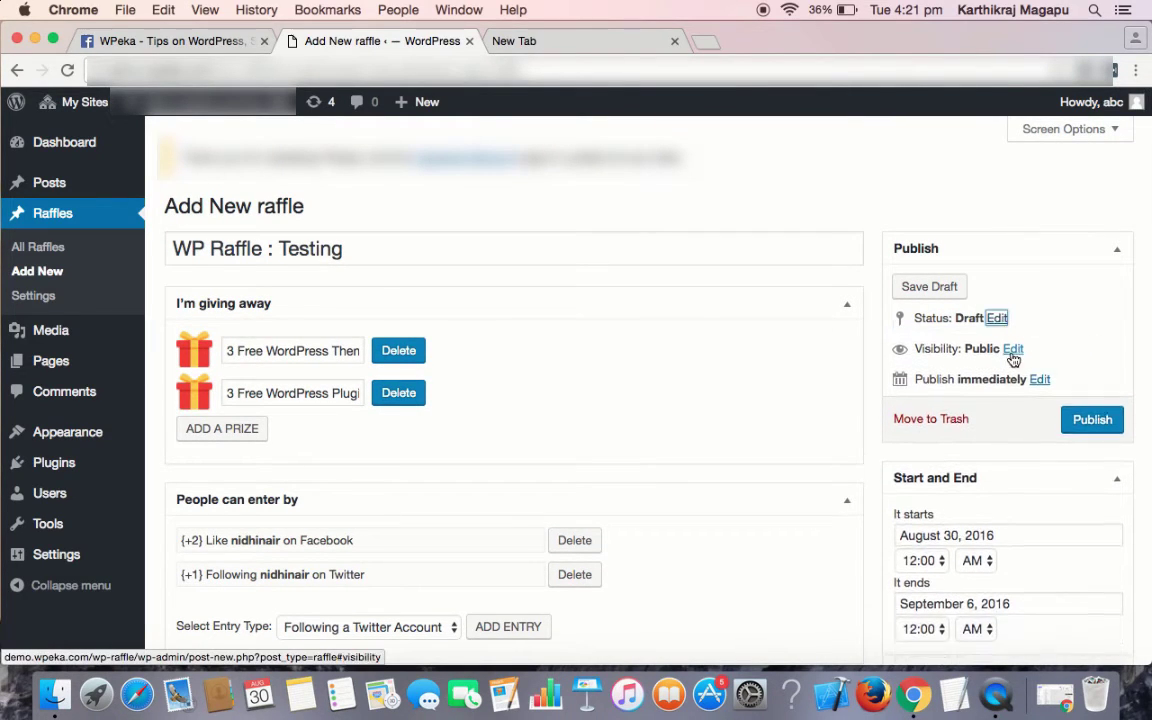
click(1011, 348)
click(910, 437)
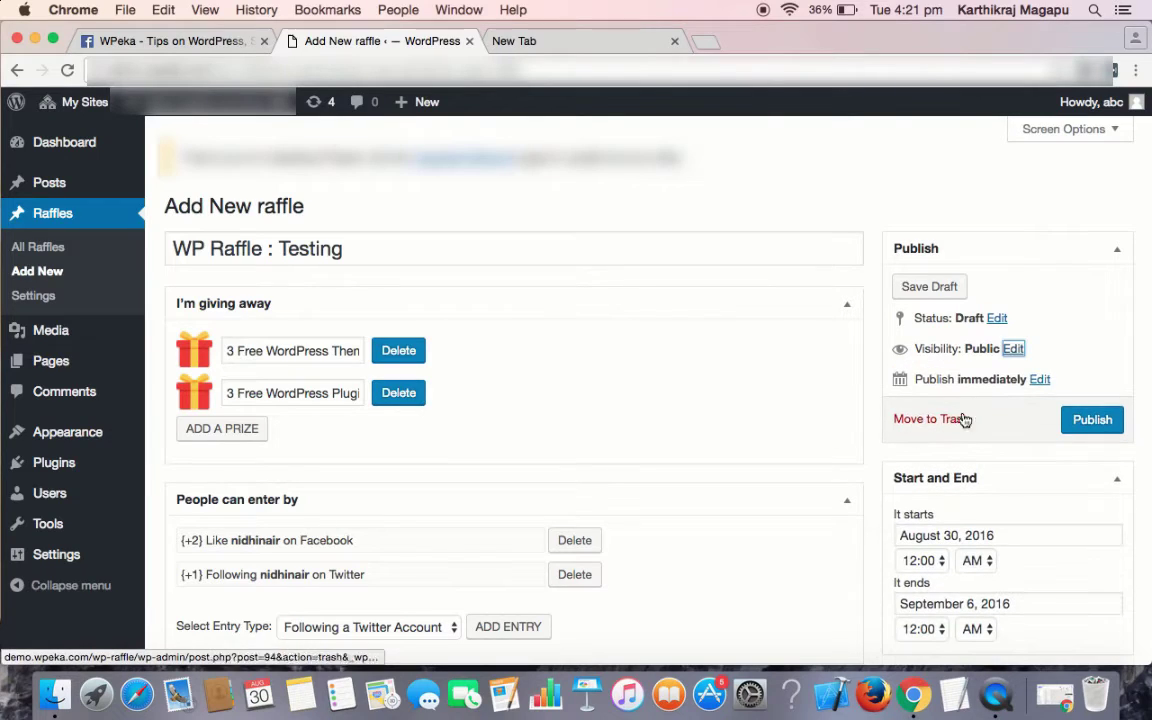
click(1040, 379)
click(911, 440)
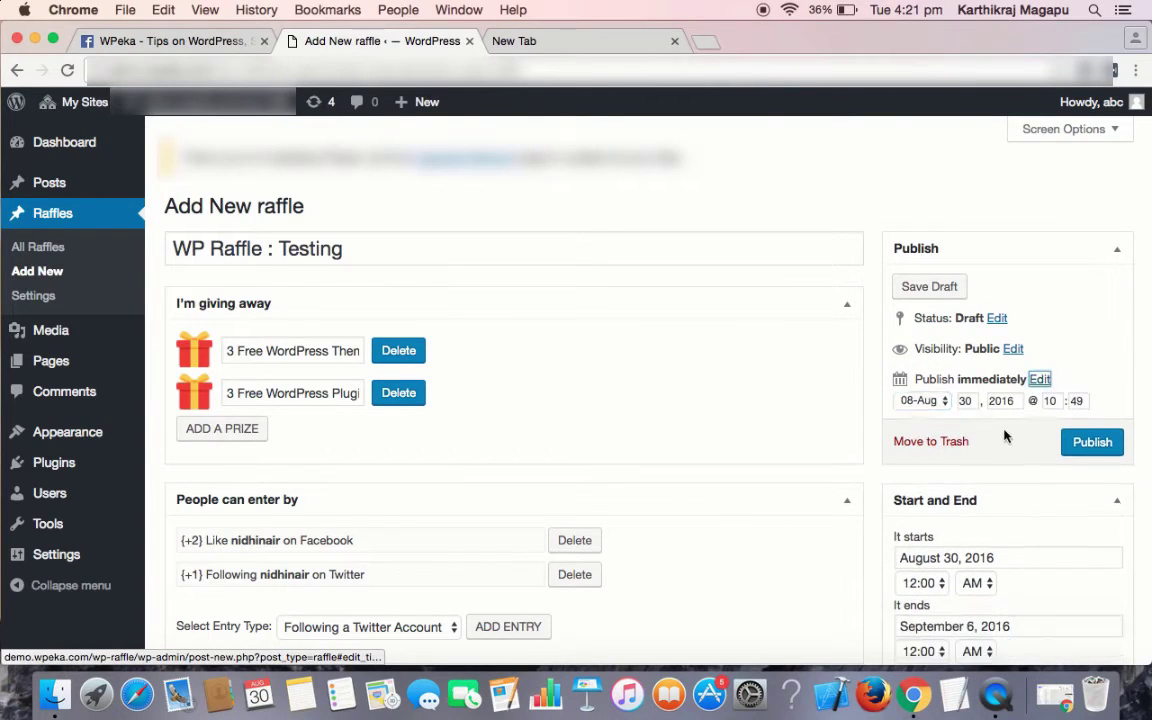
click(1094, 428)
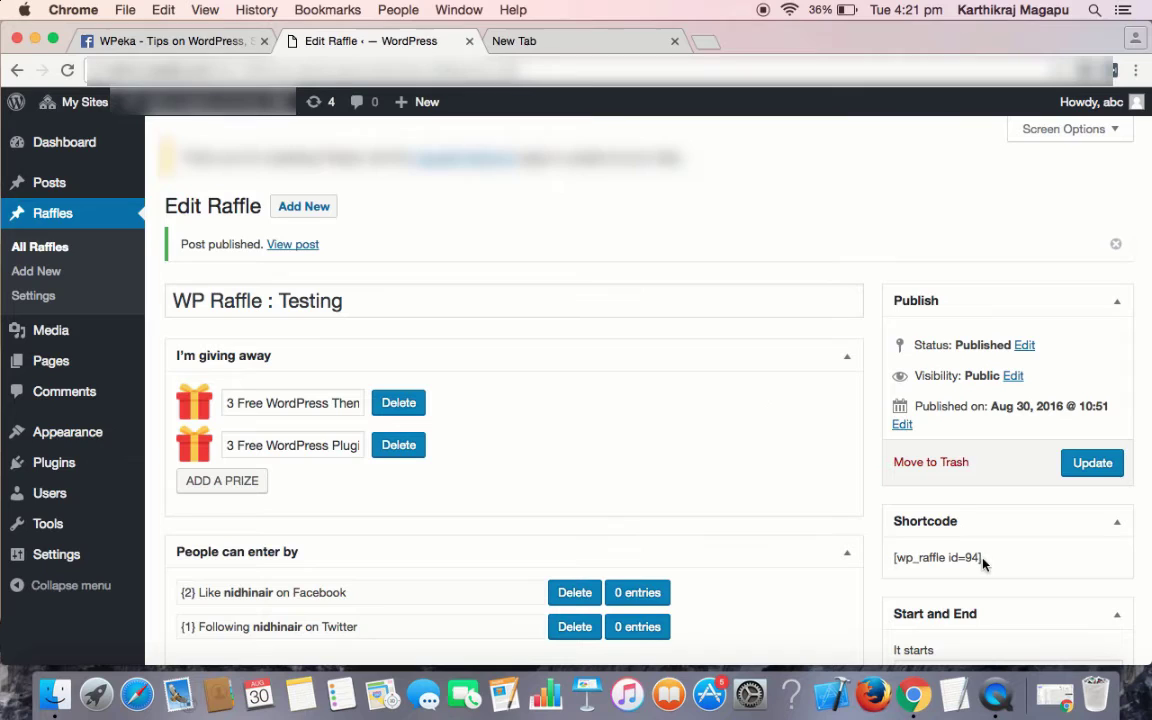
Select the shortcode [wp_raffle id=94] in the Shortcode box to copy it.
drag(982, 559, 887, 563)
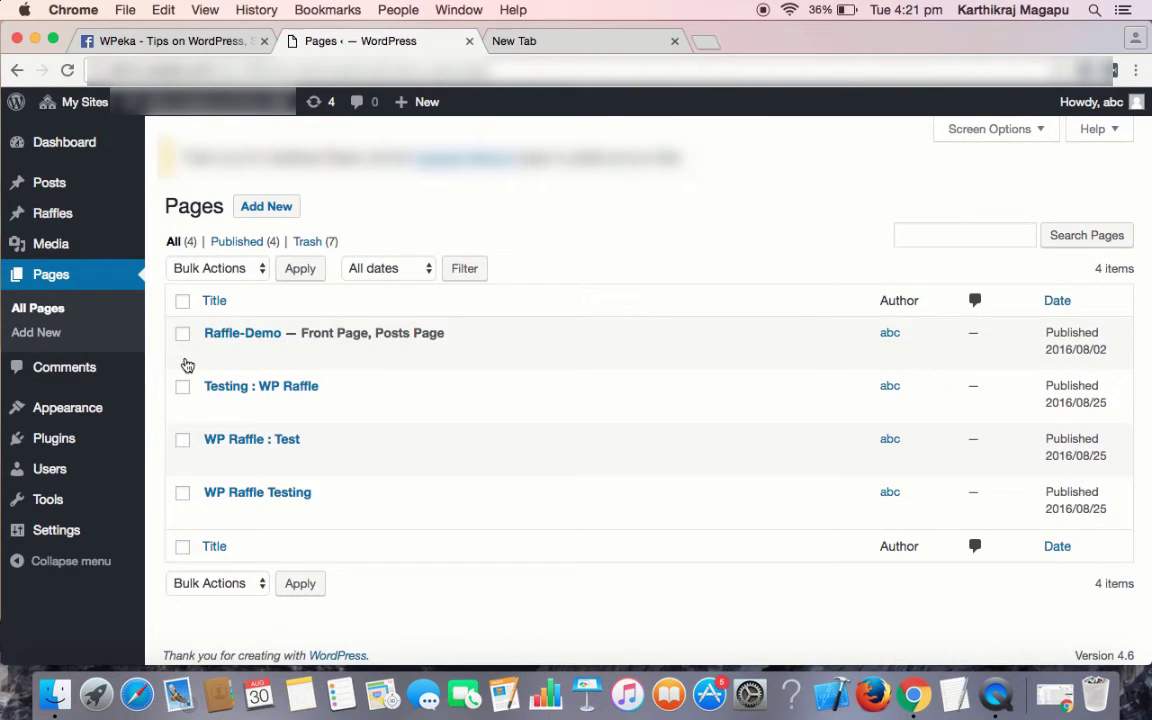
Swap [wp_raffle id=90] for [wp_raffle id=94] on the Testing : WP Raffle page and update it.
click(226, 390)
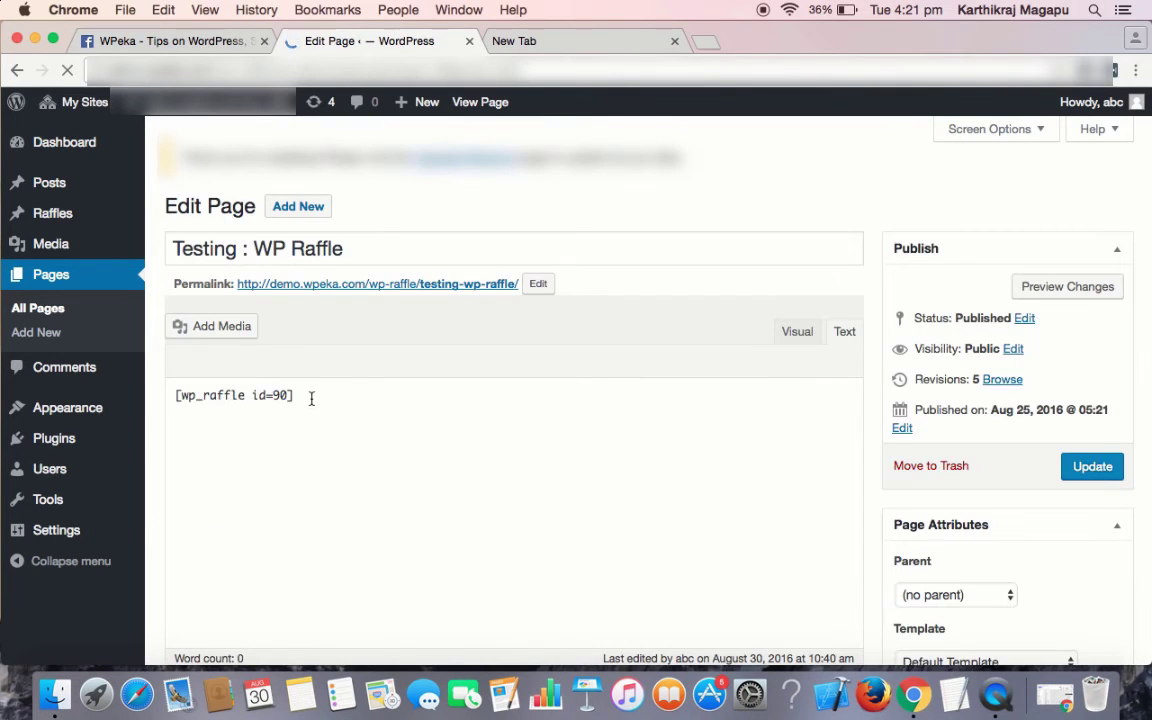
right_click(311, 398)
click(260, 406)
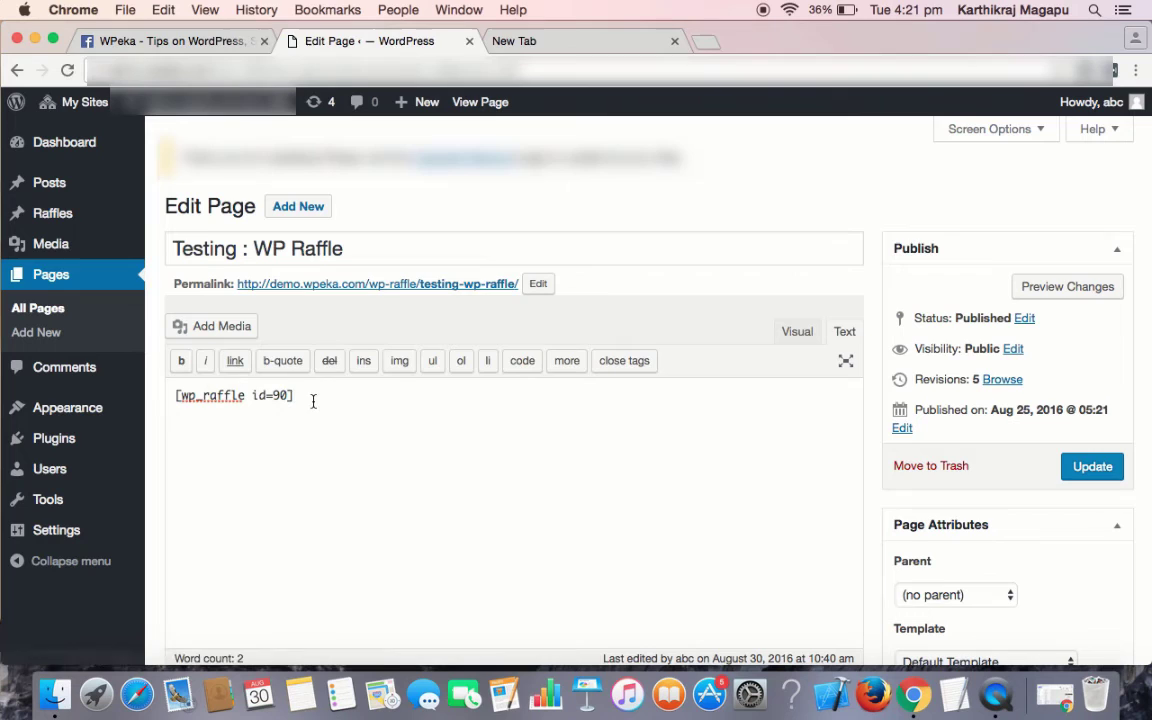
drag(303, 398, 185, 375)
key(super+c)
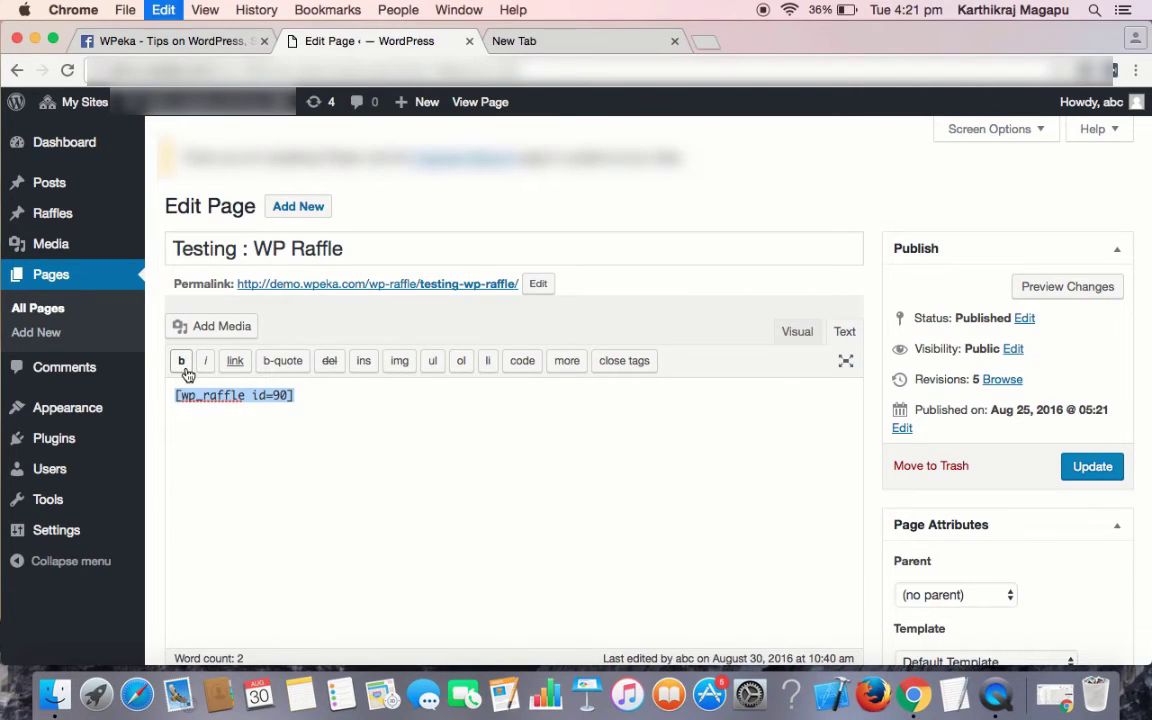
key(super+v)
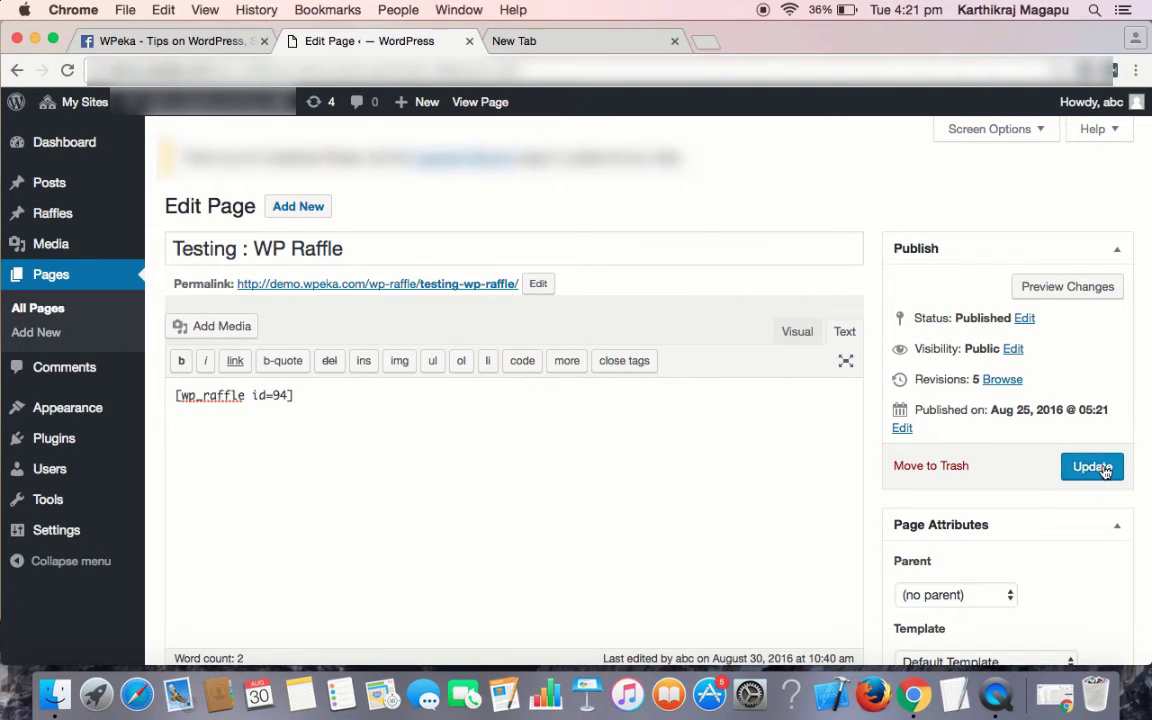
click(1092, 467)
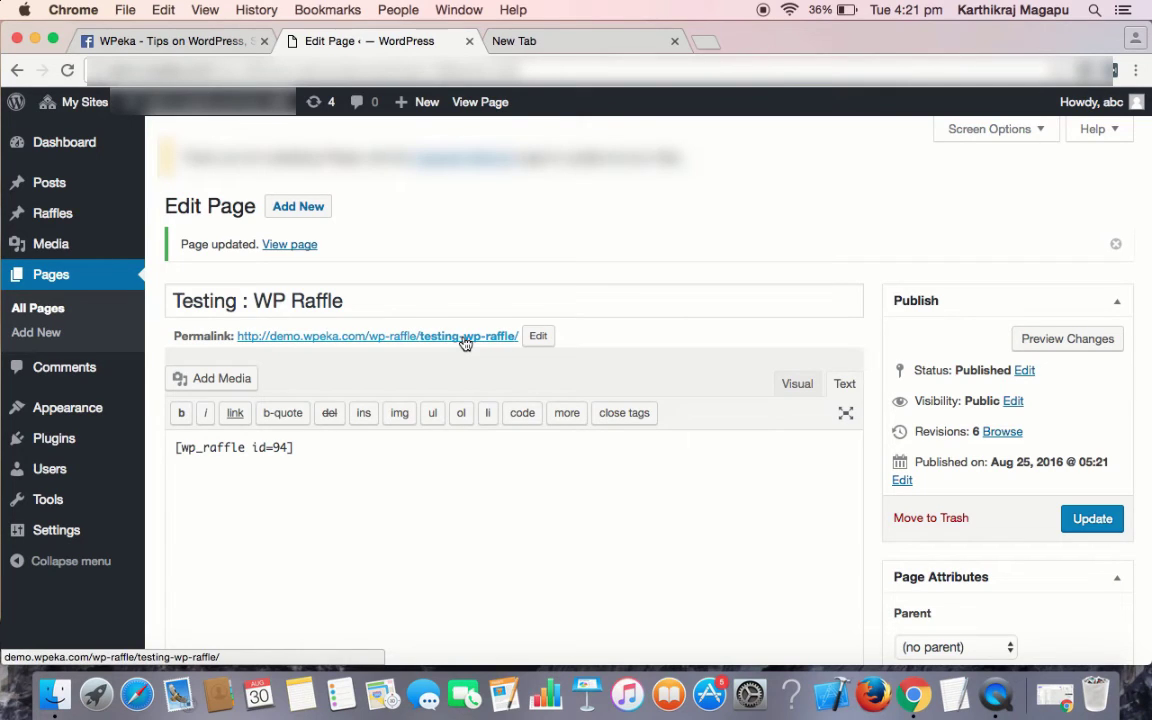
View the live Testing : WP Raffle page and scroll through its giveaway widget.
click(465, 338)
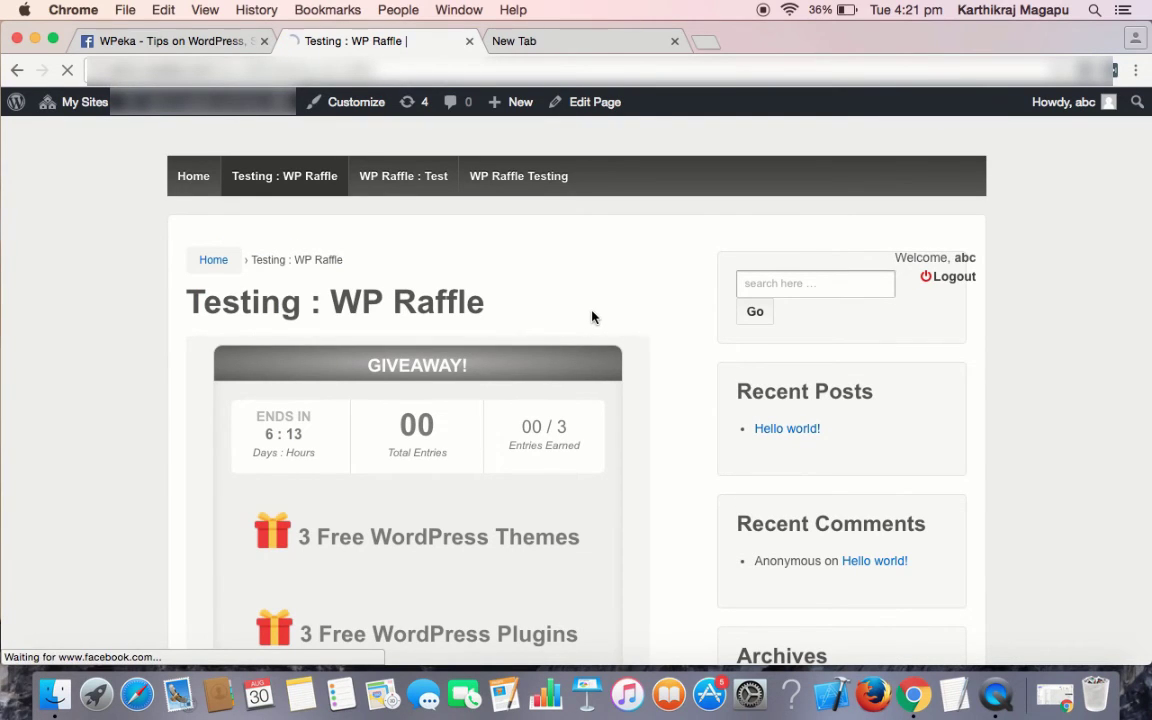
scroll(592, 317, down, 5)
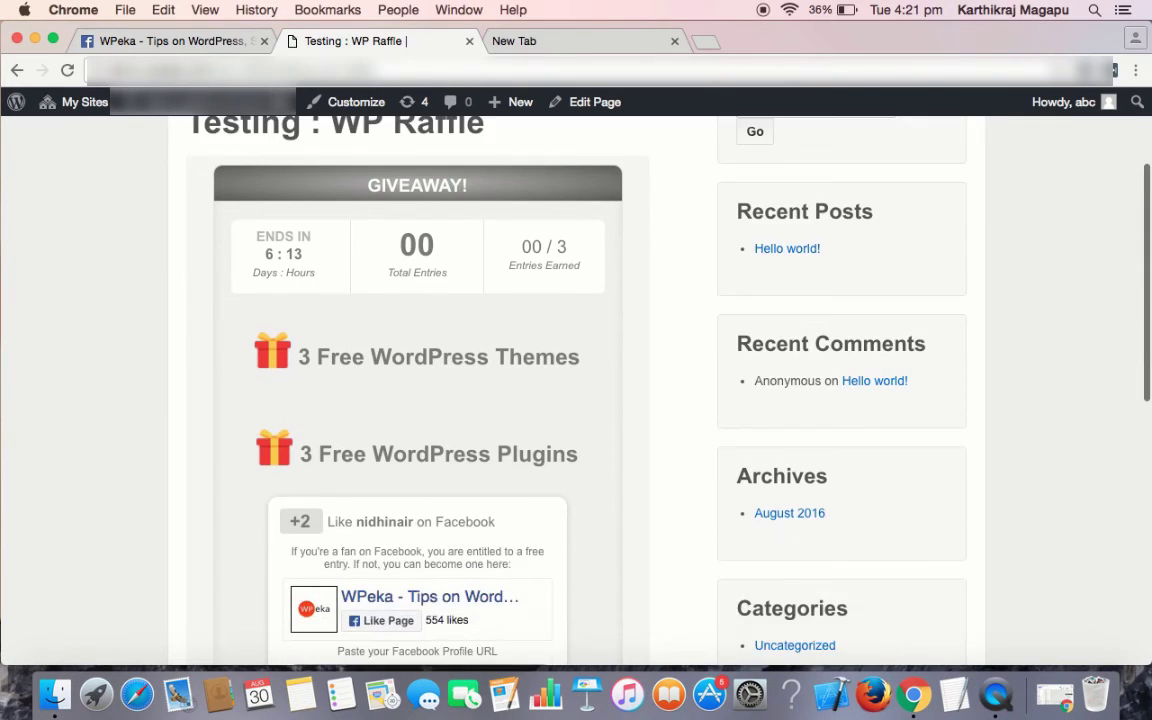
scroll(520, 390, down, 1)
scroll(520, 390, down, 1)
scroll(520, 390, down, 1)
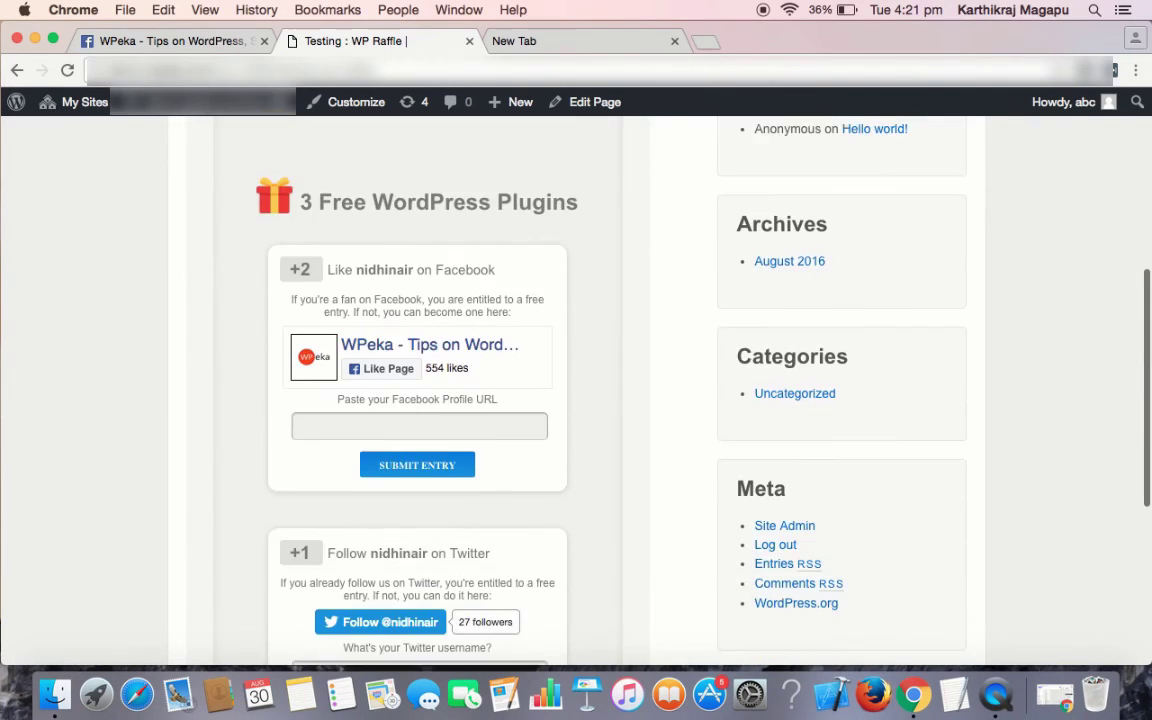
scroll(520, 390, down, 2)
scroll(520, 390, down, 1)
scroll(520, 390, down, 2)
scroll(520, 390, down, 2)
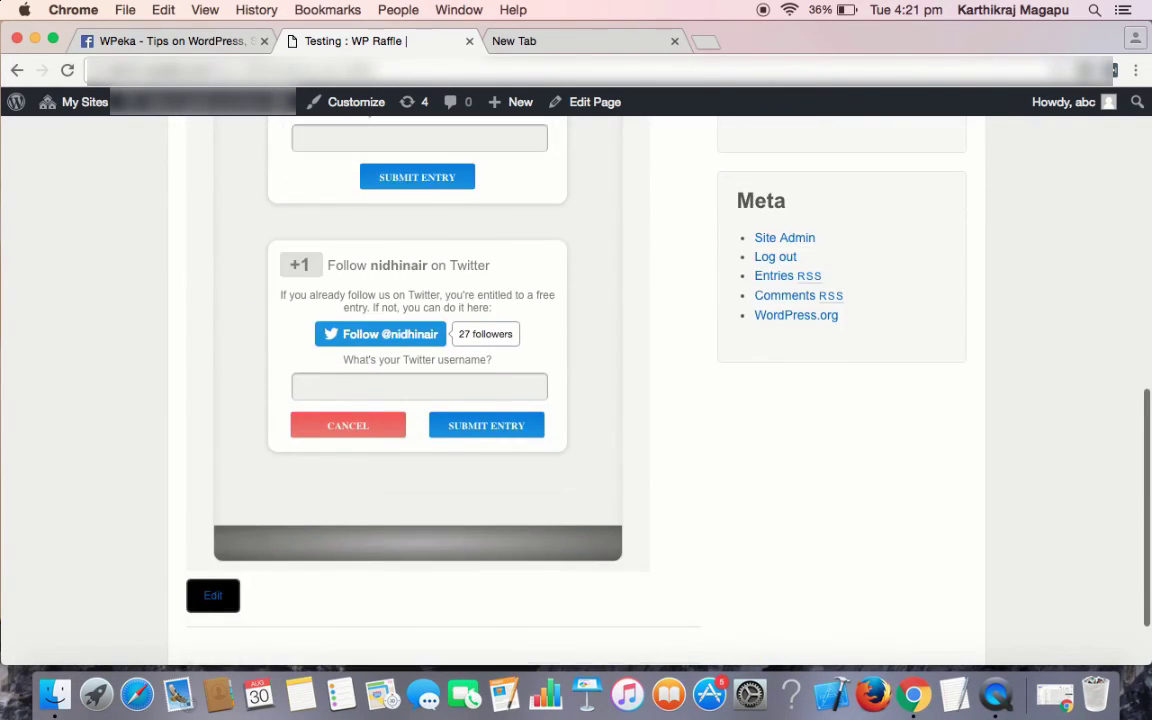
scroll(520, 390, down, 1)
scroll(600, 390, up, 2)
scroll(600, 390, up, 1)
scroll(600, 390, up, 2)
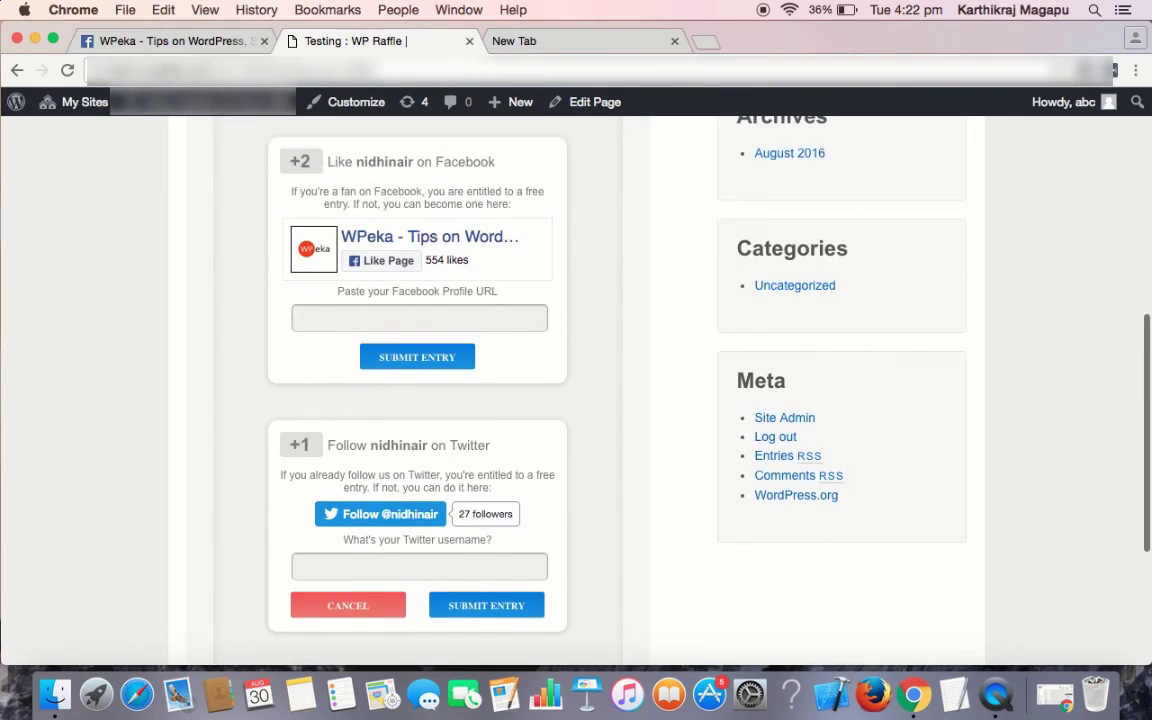
scroll(600, 390, up, 1)
scroll(600, 390, up, 2)
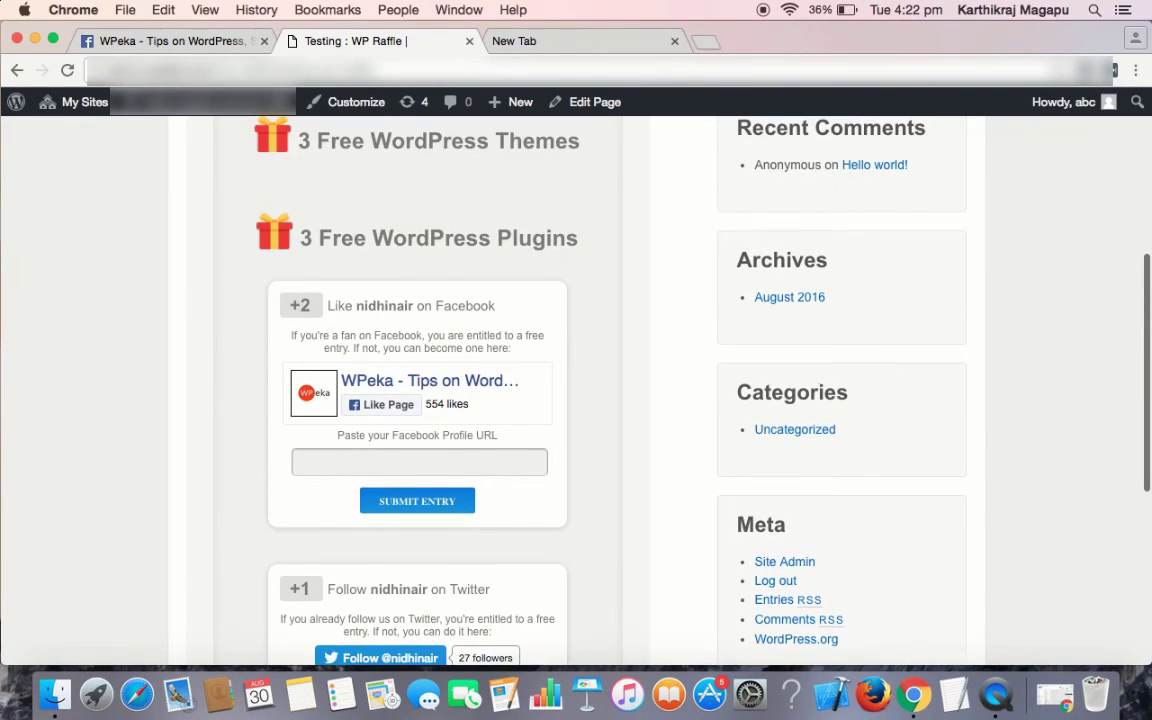
Like the WPeka Facebook page from the widget's Facebook entry box.
click(385, 405)
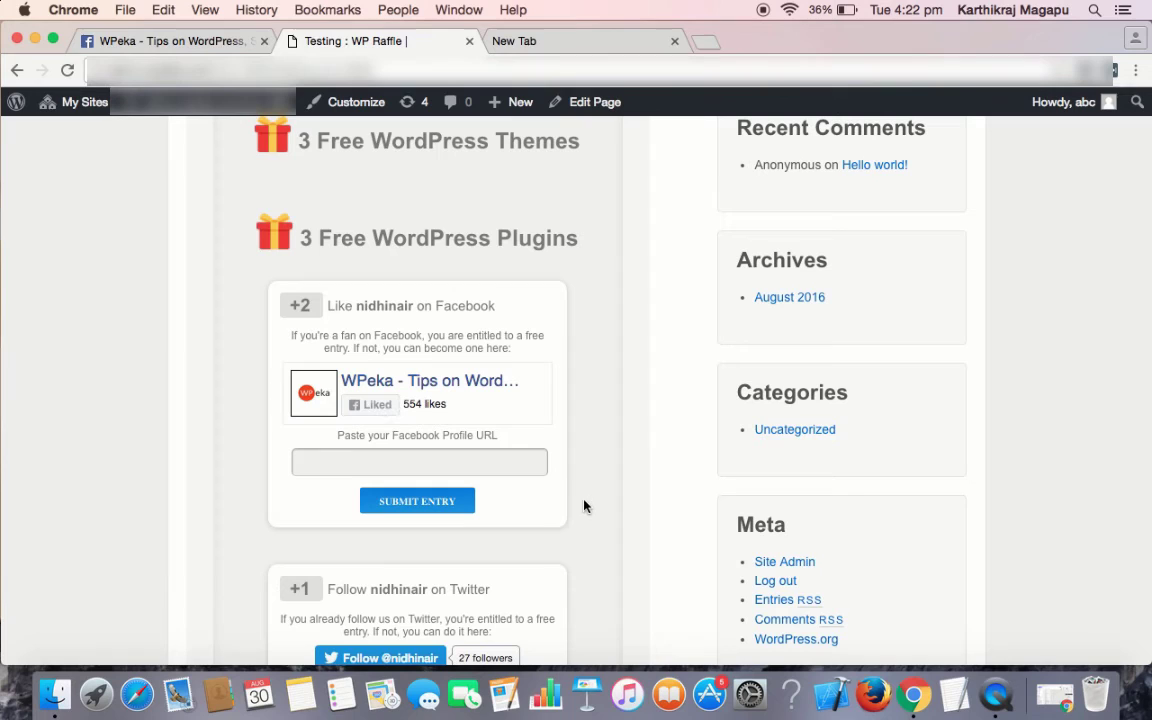
scroll(592, 509, down, 1)
scroll(592, 509, down, 2)
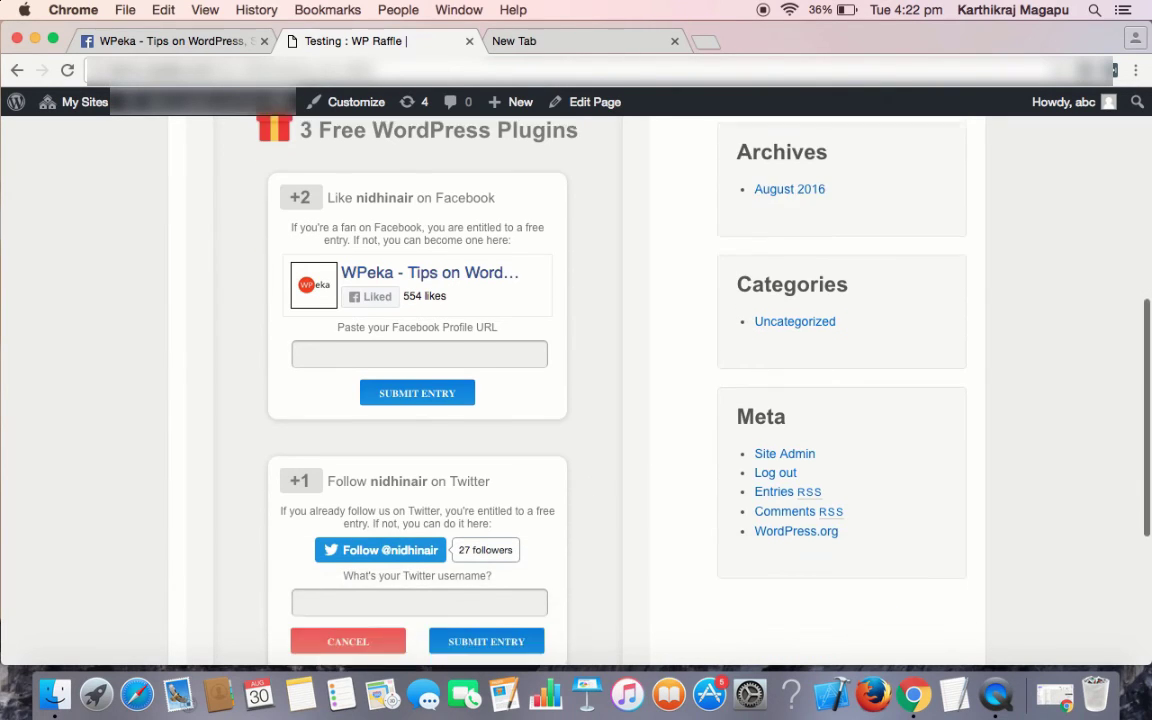
scroll(592, 509, down, 2)
scroll(600, 400, down, 1)
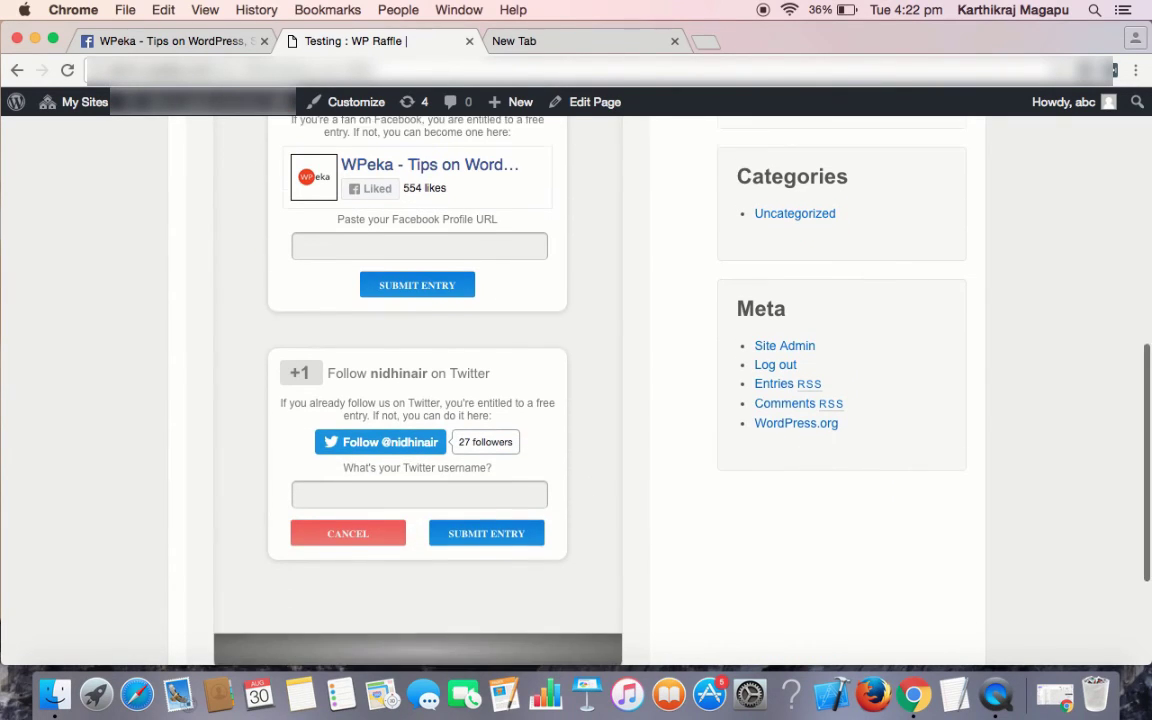
scroll(600, 400, down, 1)
click(440, 446)
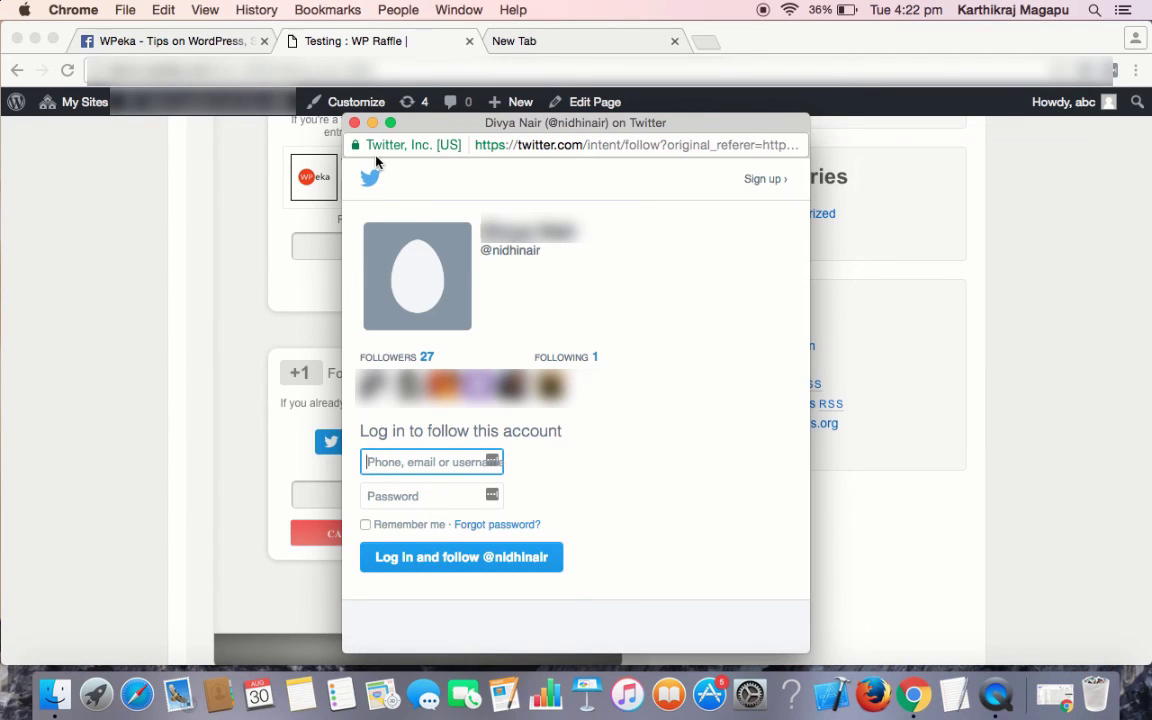
click(355, 123)
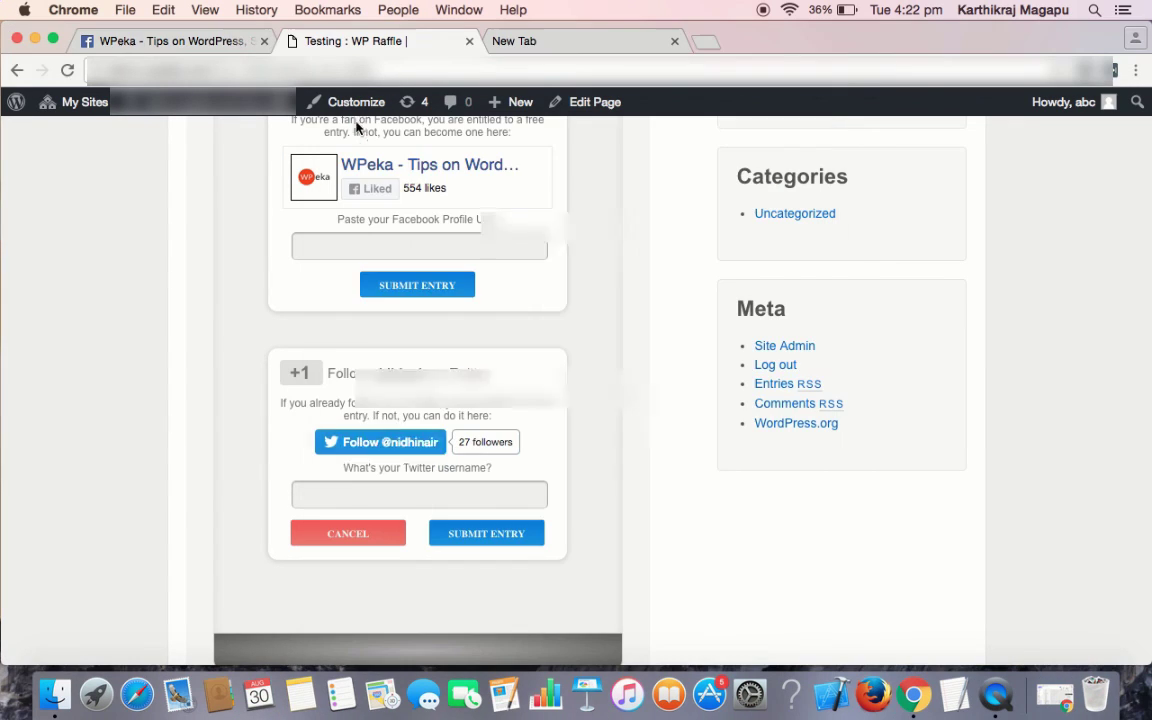
scroll(588, 446, down, 2)
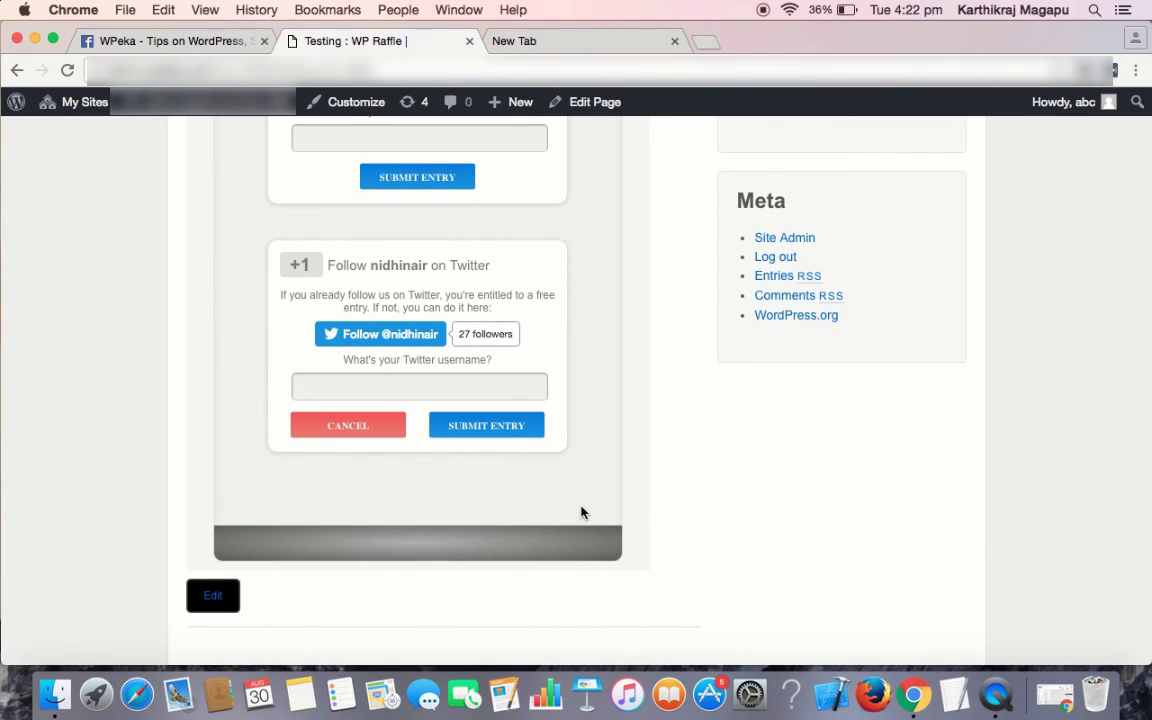
scroll(581, 512, up, 1)
scroll(581, 512, up, 2)
scroll(581, 512, up, 2)
scroll(581, 512, up, 1)
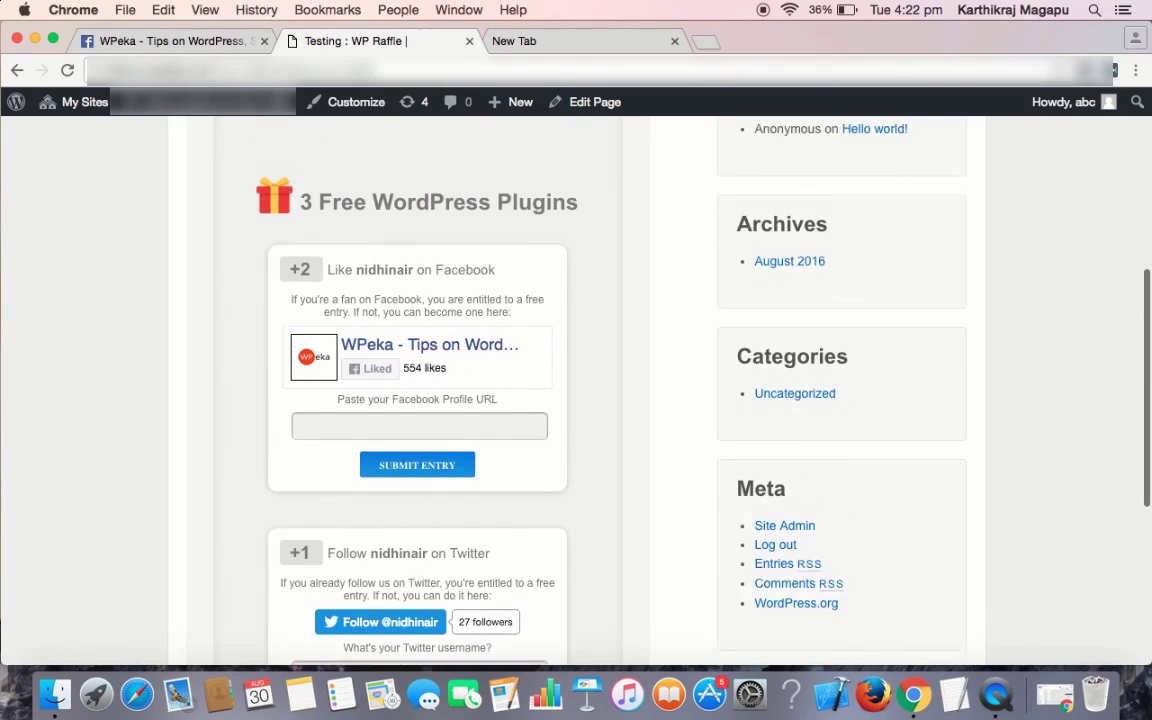
scroll(581, 512, up, 1)
scroll(581, 512, up, 1)
scroll(581, 512, up, 2)
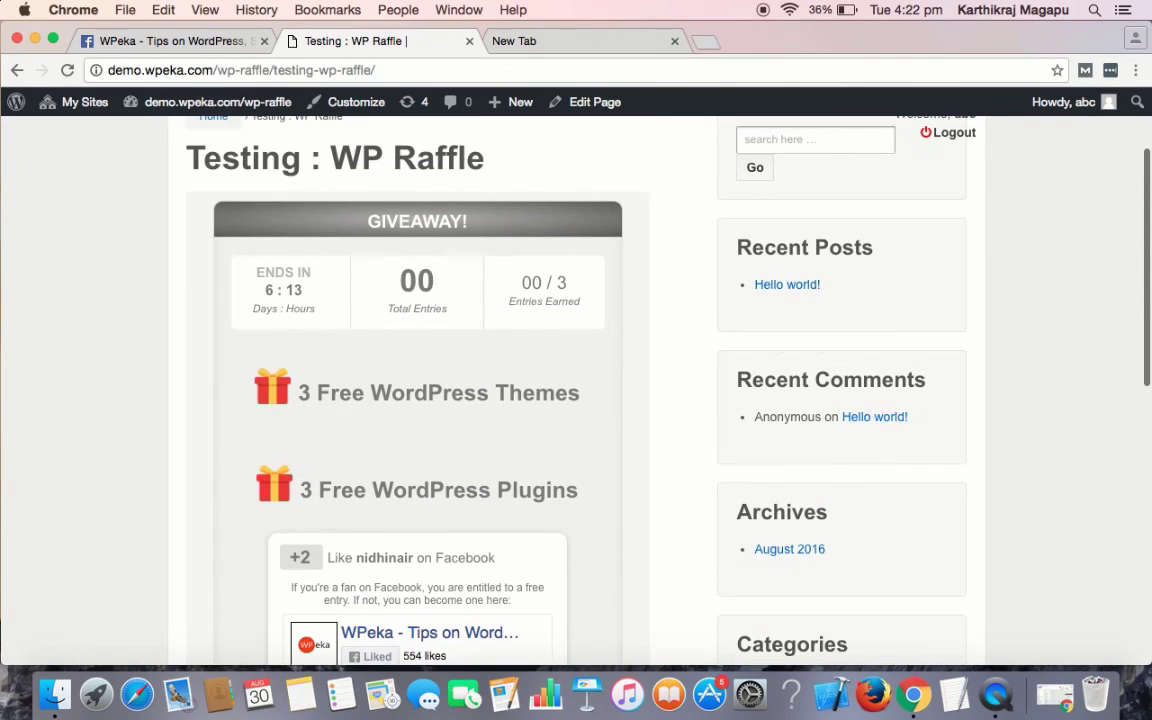